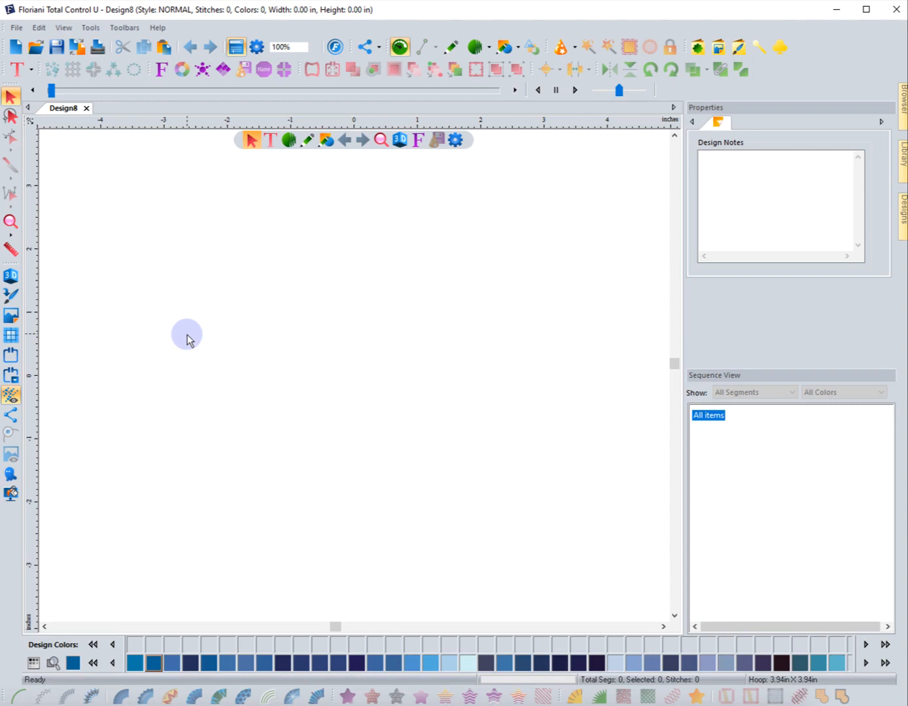
# - Start the Cross Stitch Wizard and open its image selection
pyautogui.click(567, 50)
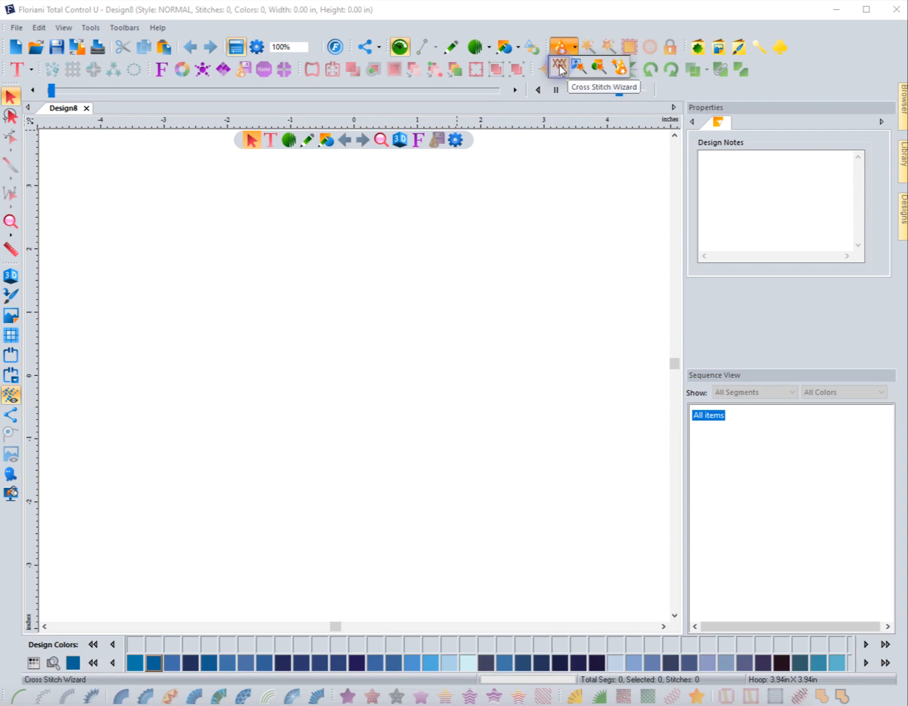
pyautogui.click(559, 68)
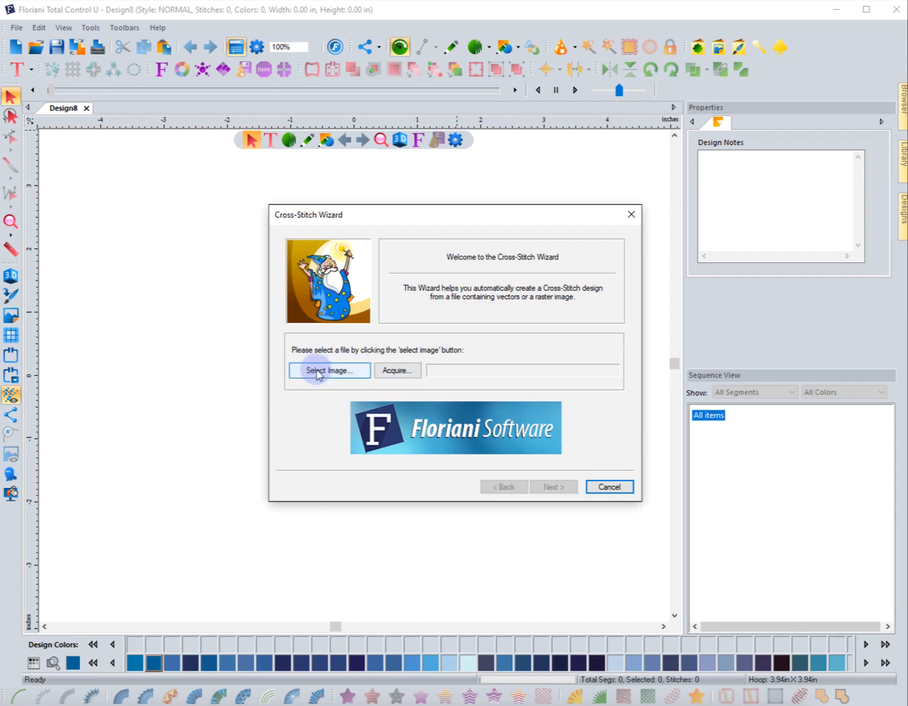
pyautogui.click(317, 372)
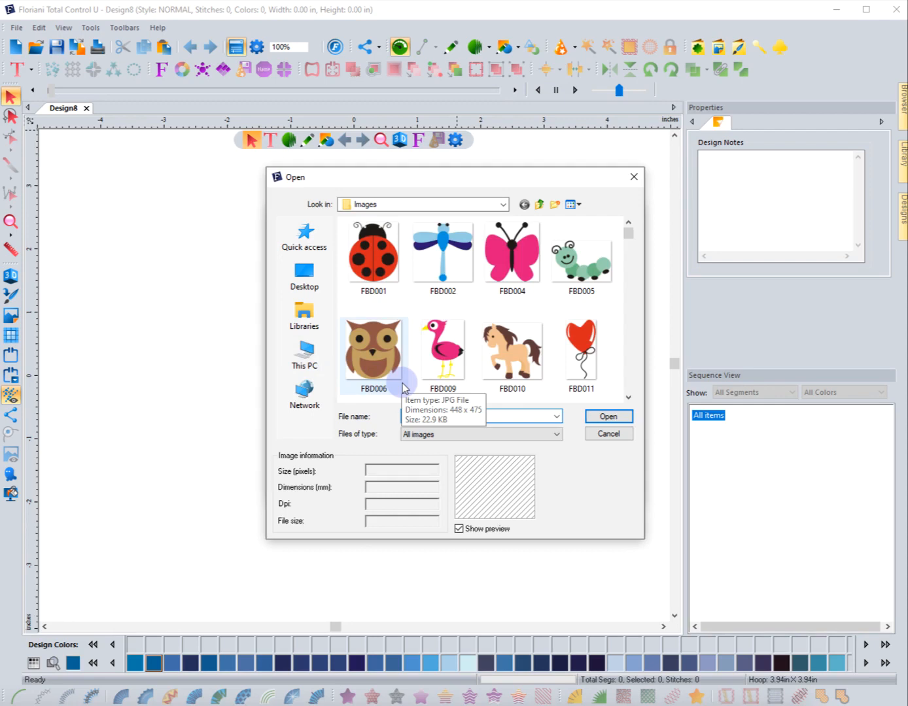
# - Browse the Images folder for a sample picture suitable for a cross-stitch design
pyautogui.scroll(-3, 465, 349)
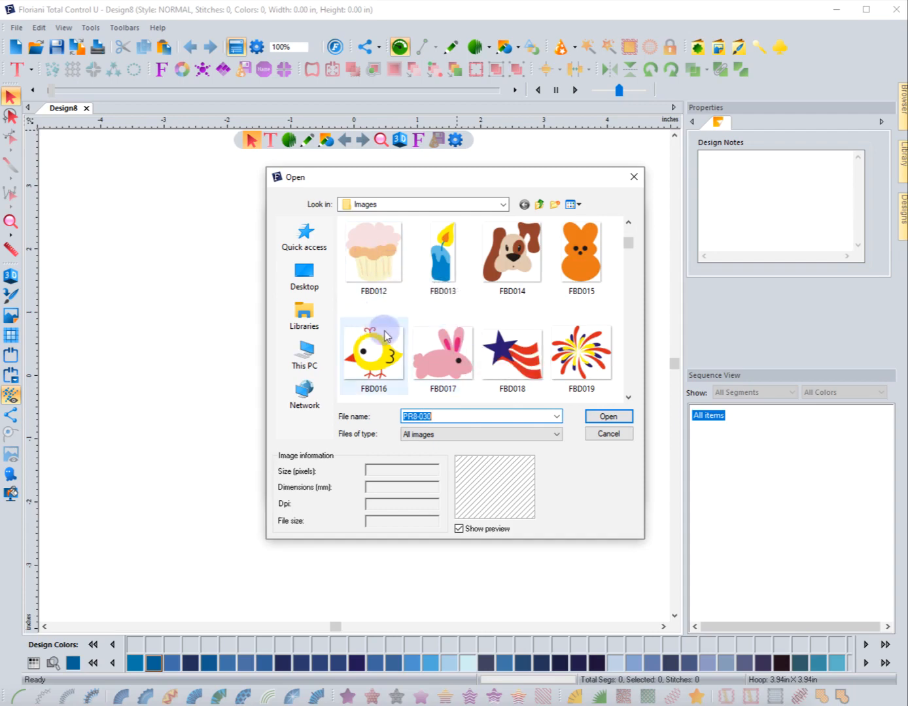
pyautogui.scroll(-1, 384, 337)
pyautogui.scroll(-2, 385, 336)
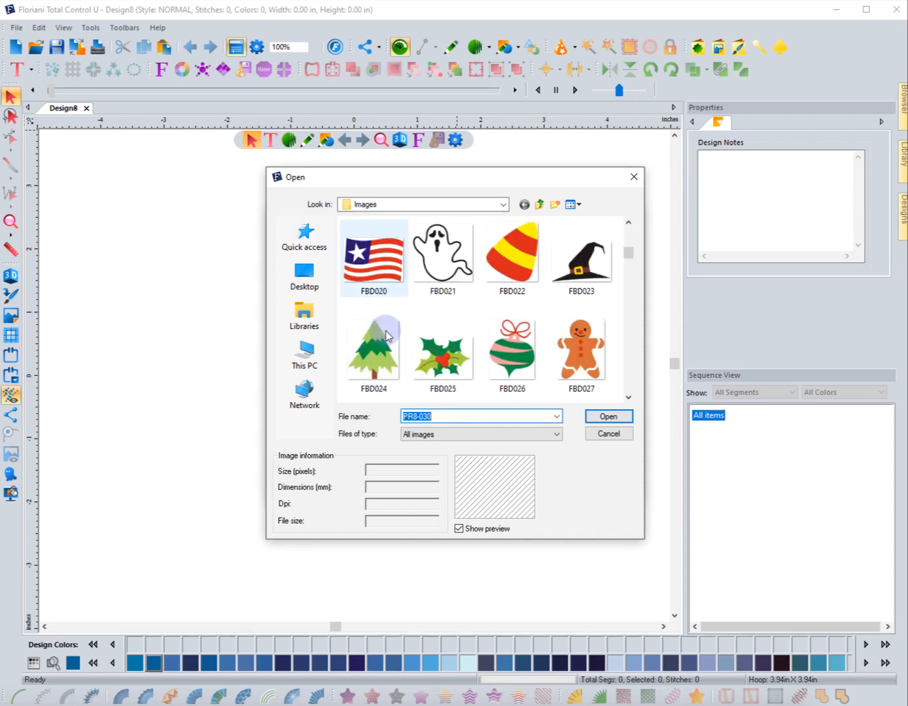
pyautogui.scroll(-1, 386, 336)
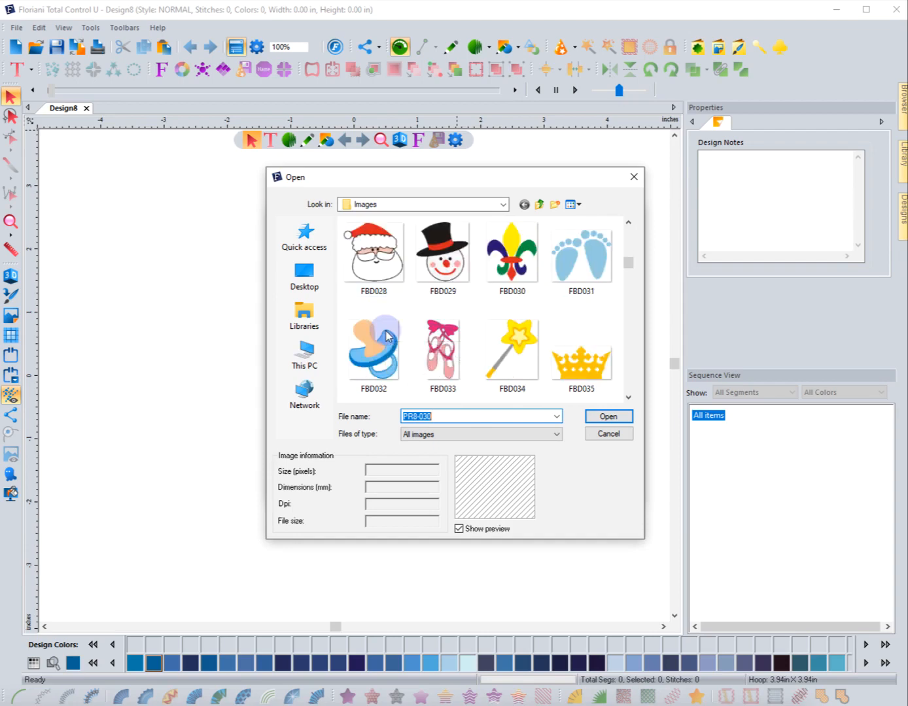
pyautogui.scroll(-3, 386, 336)
pyautogui.scroll(-1, 386, 336)
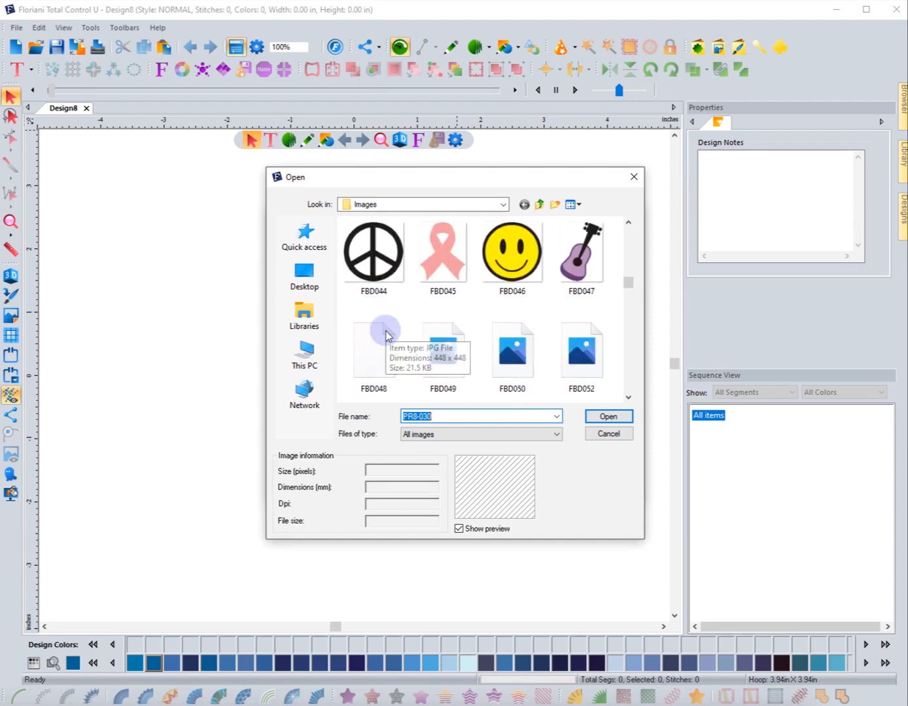
pyautogui.scroll(-1, 385, 336)
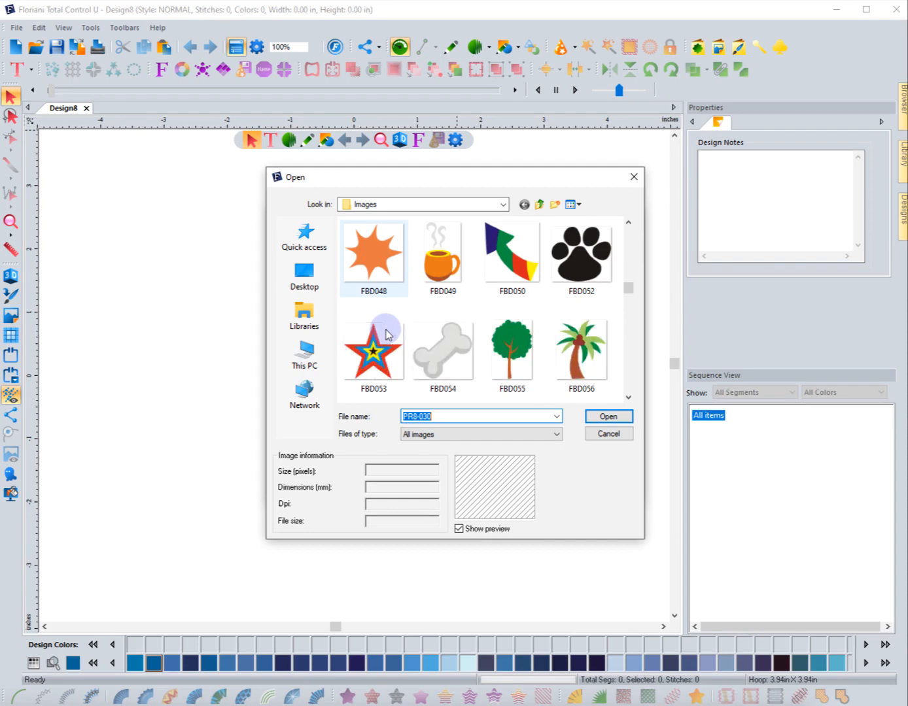
pyautogui.scroll(-1, 388, 335)
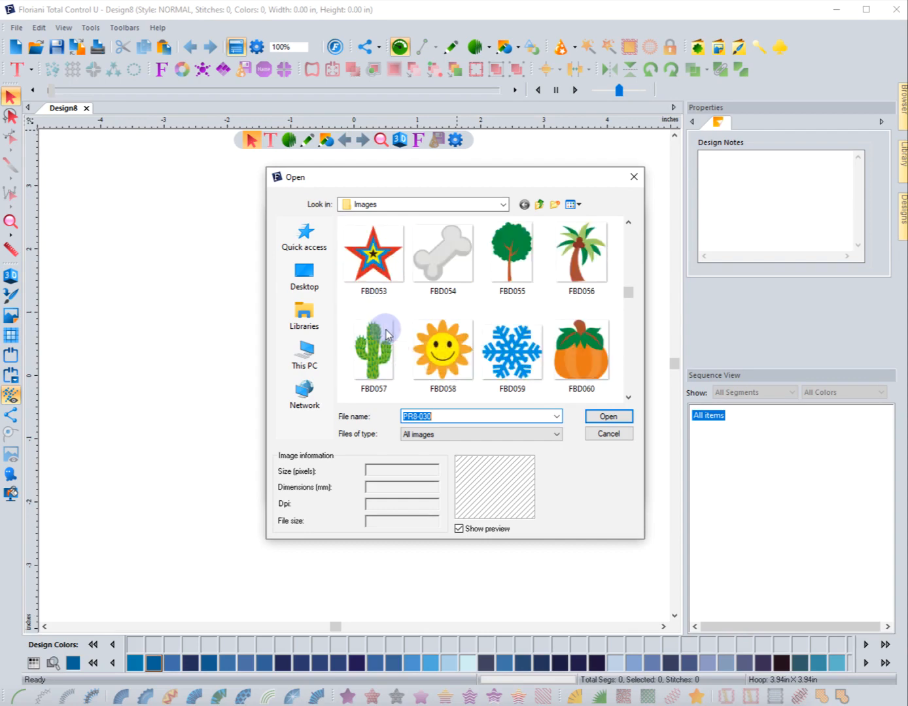
pyautogui.scroll(-1, 386, 334)
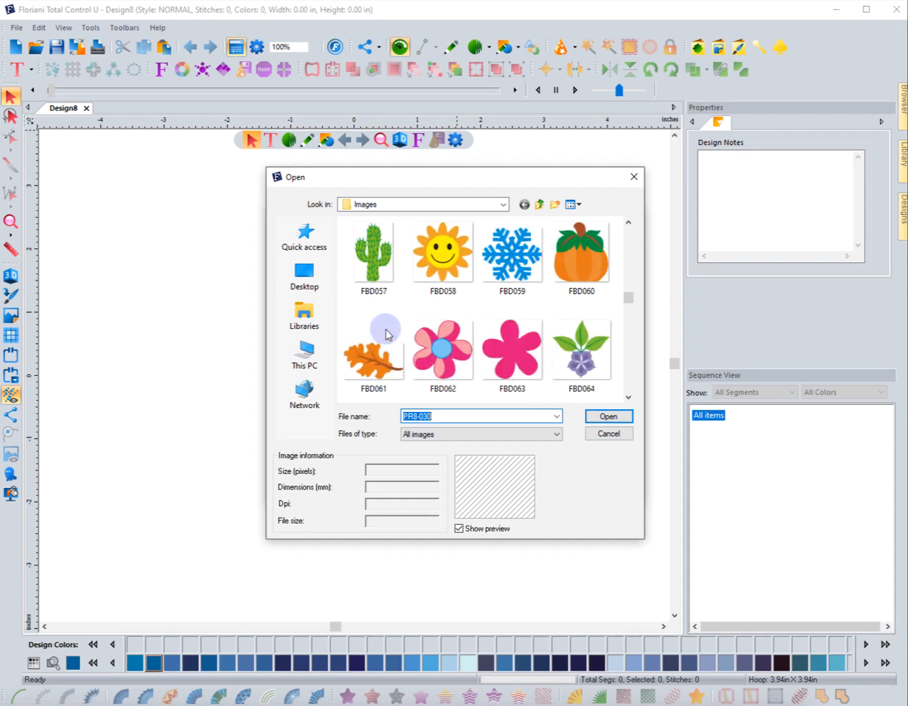
pyautogui.scroll(-1, 385, 334)
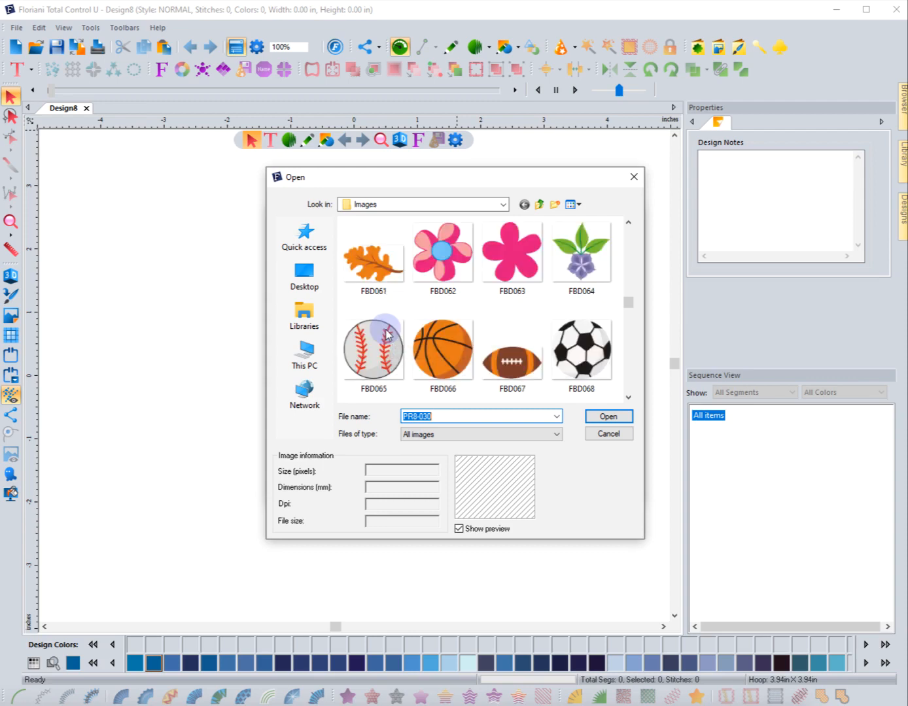
pyautogui.scroll(-2, 386, 334)
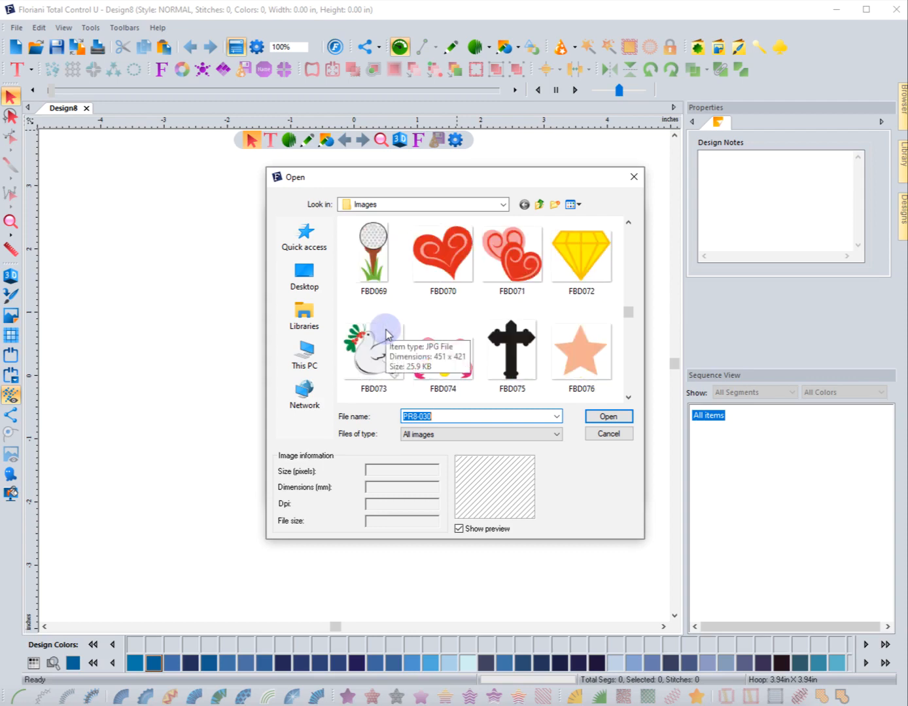
pyautogui.scroll(-1, 385, 333)
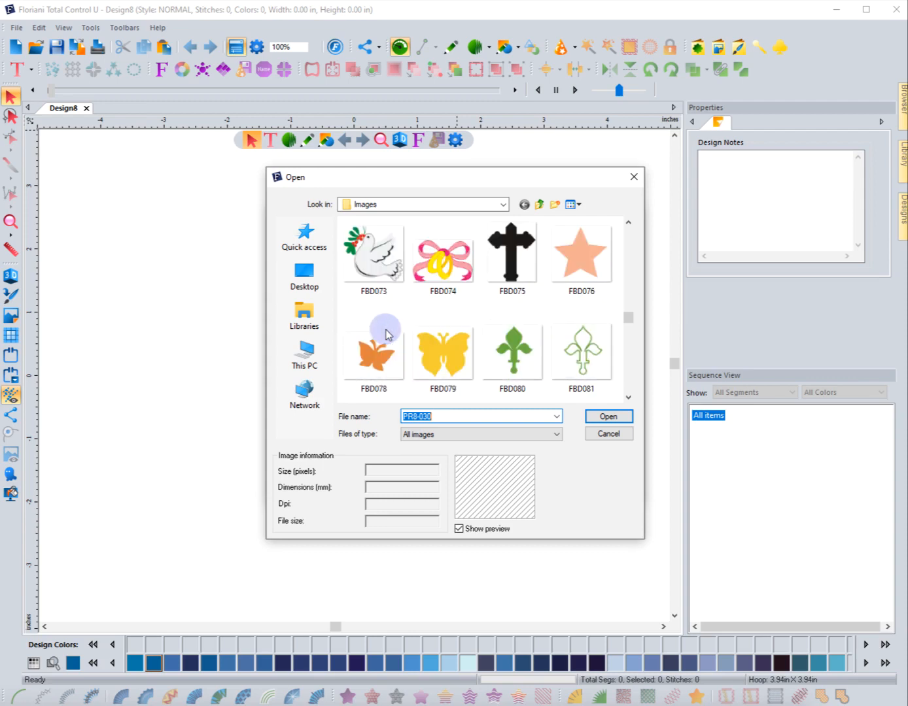
pyautogui.scroll(2, 387, 334)
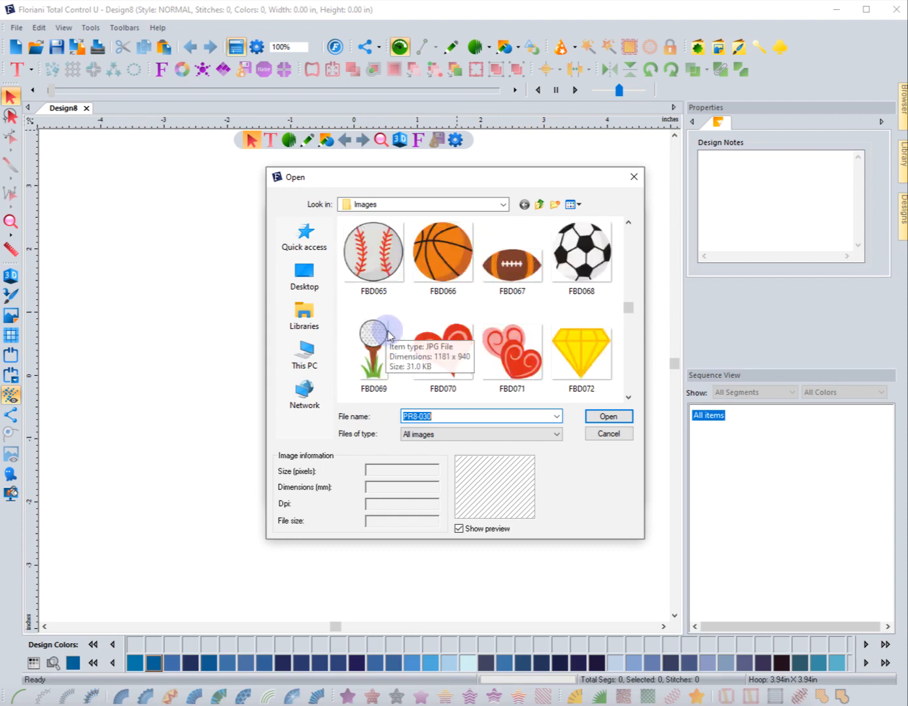
pyautogui.scroll(11, 389, 334)
pyautogui.scroll(2, 390, 333)
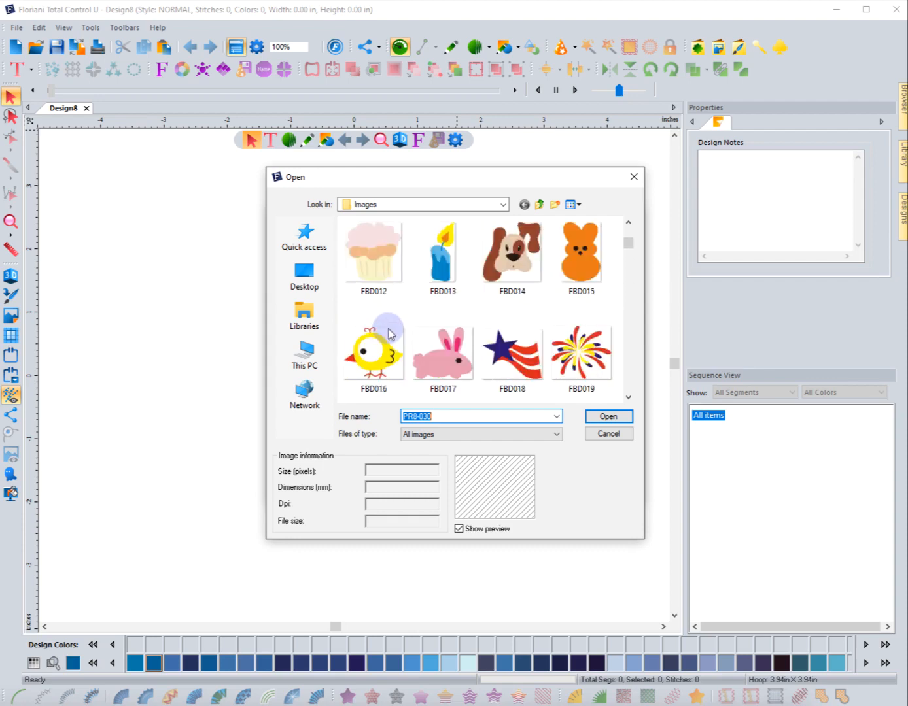
pyautogui.scroll(1, 389, 333)
pyautogui.scroll(1, 390, 334)
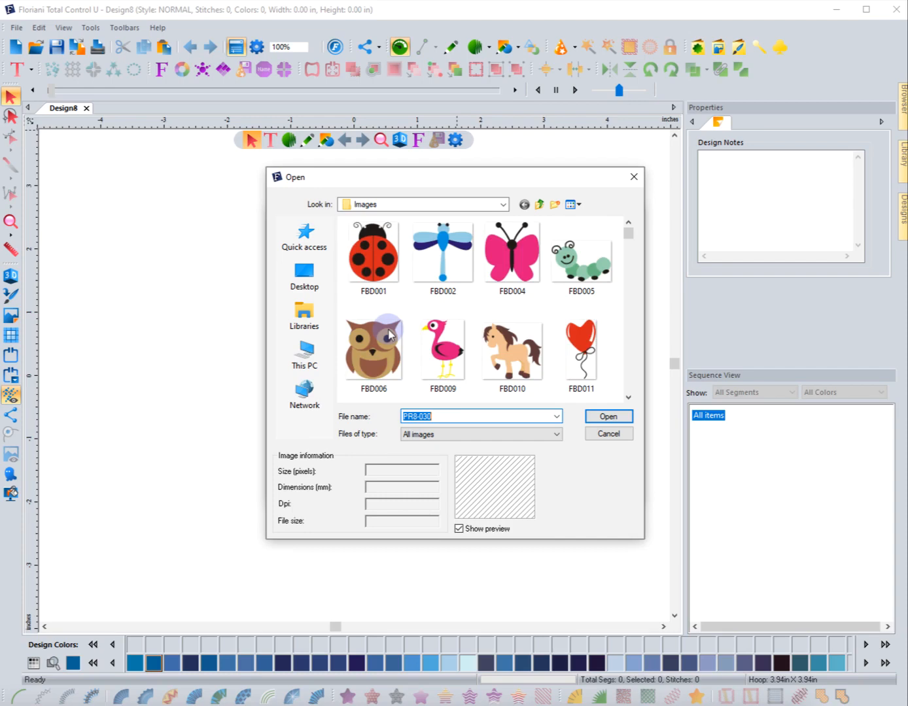
pyautogui.scroll(-1, 389, 332)
pyautogui.scroll(-1, 388, 330)
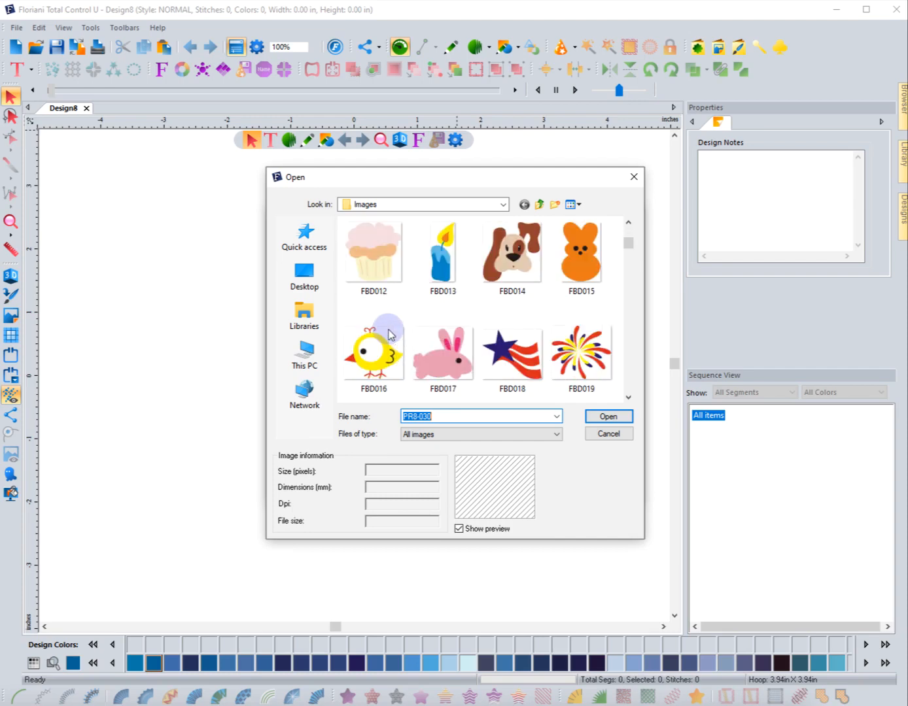
# - Load the FBD012 cupcake image into the wizard and continue to the image transformations
pyautogui.click(374, 251)
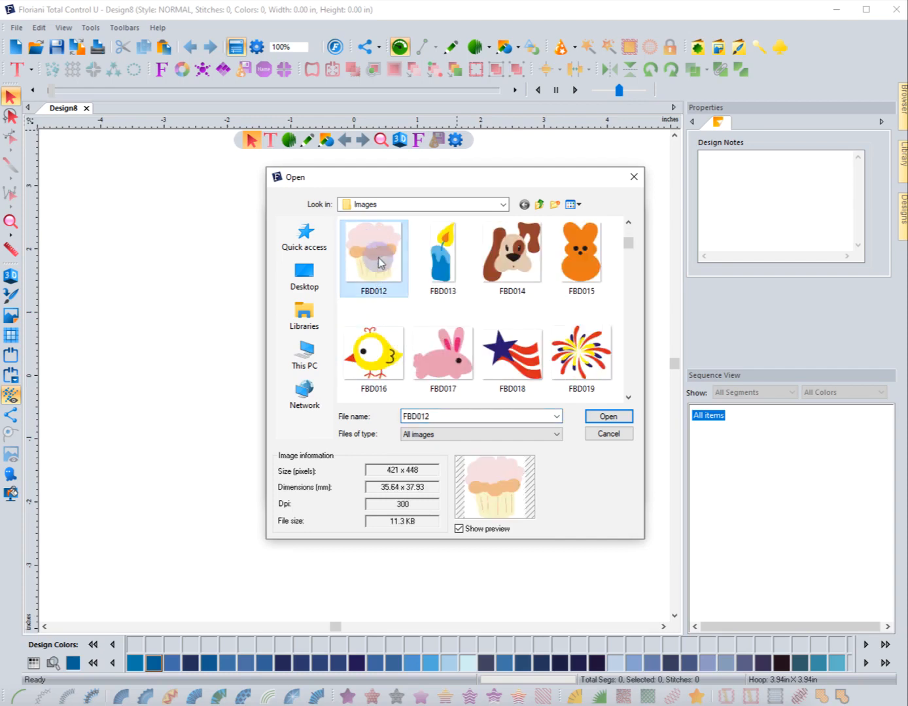
pyautogui.click(609, 419)
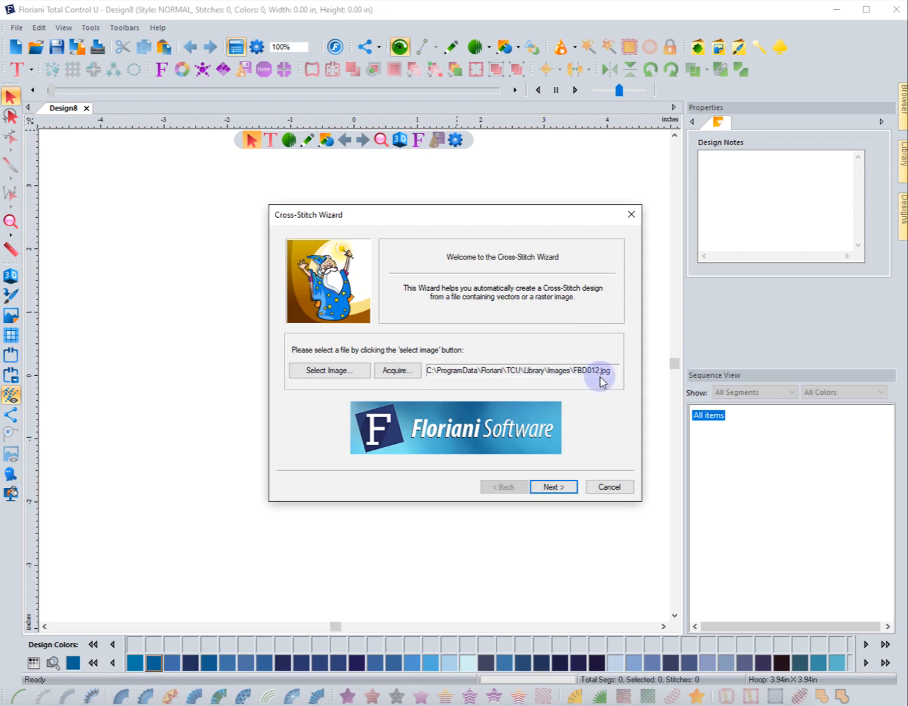
pyautogui.click(551, 487)
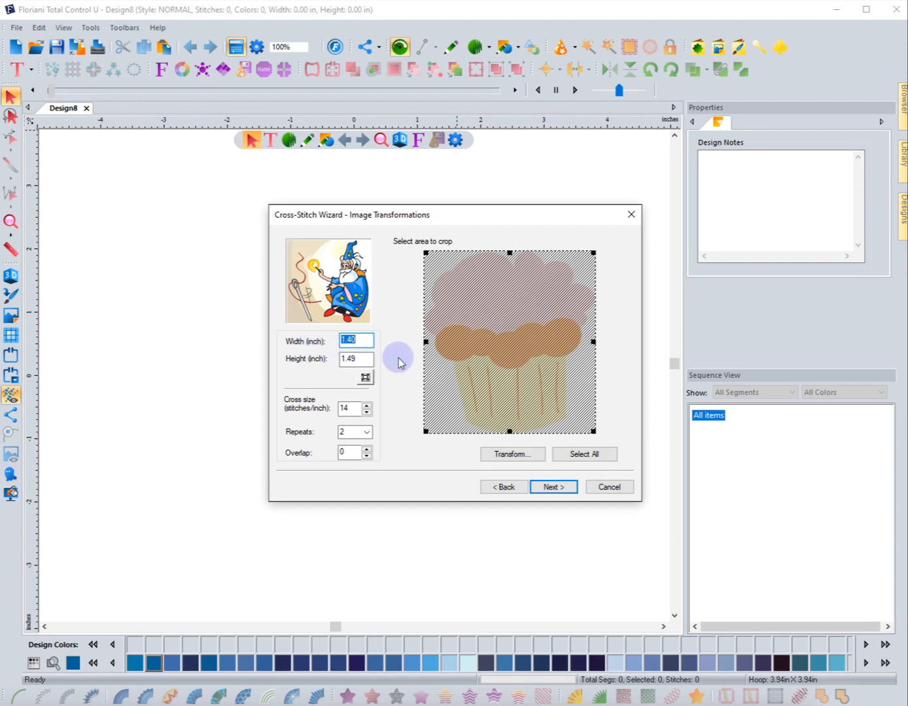
# - Set the design width to 4 inches, trying the reset to the original size before entering 4 again
pyautogui.write('4')
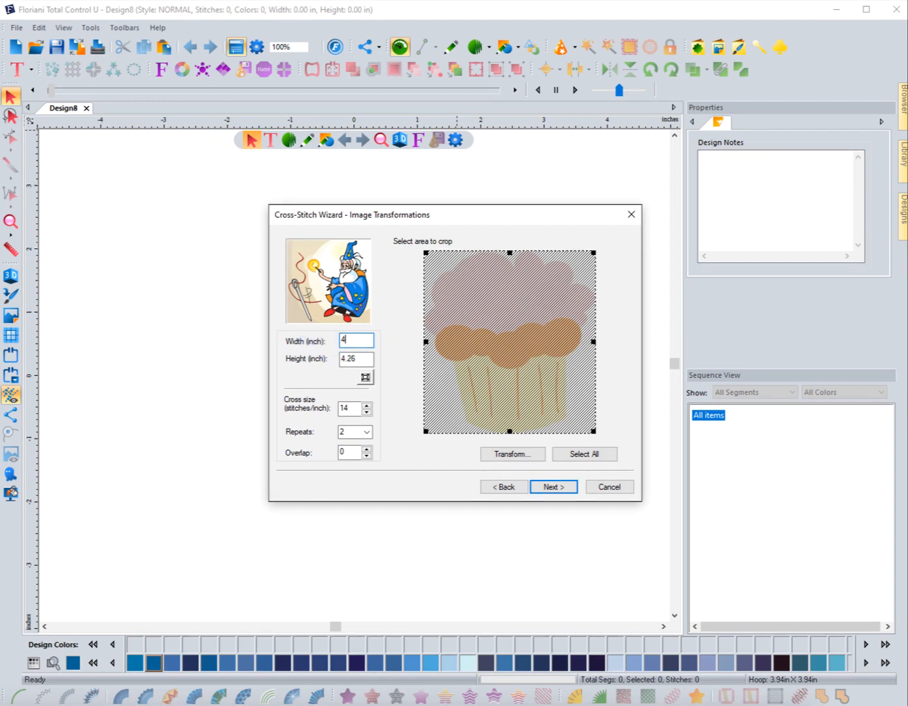
pyautogui.click(364, 379)
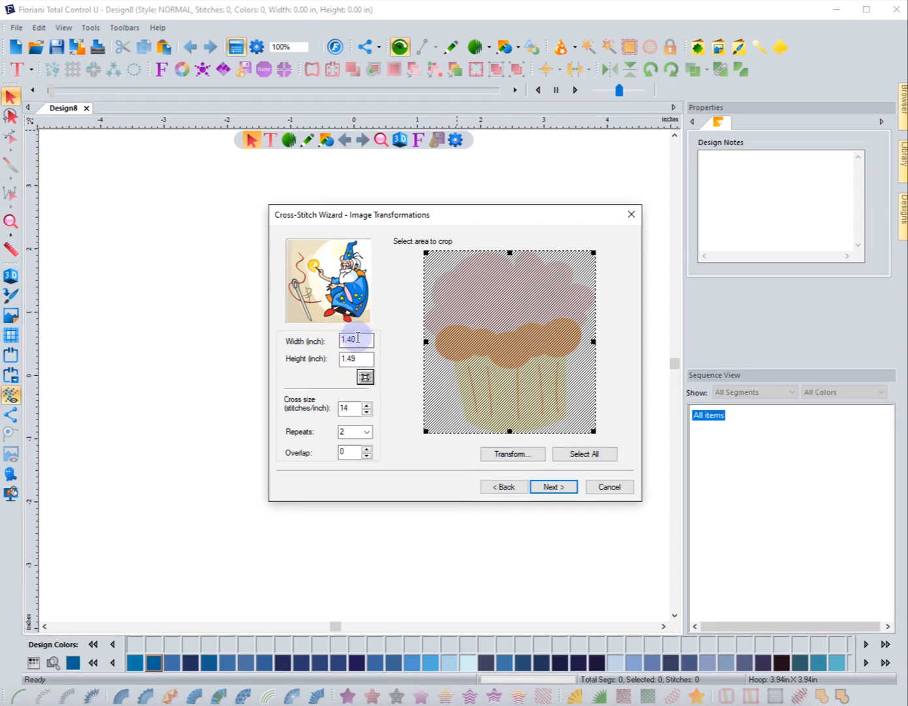
pyautogui.moveTo(358, 338); pyautogui.dragTo(315, 345)
pyautogui.write('4')
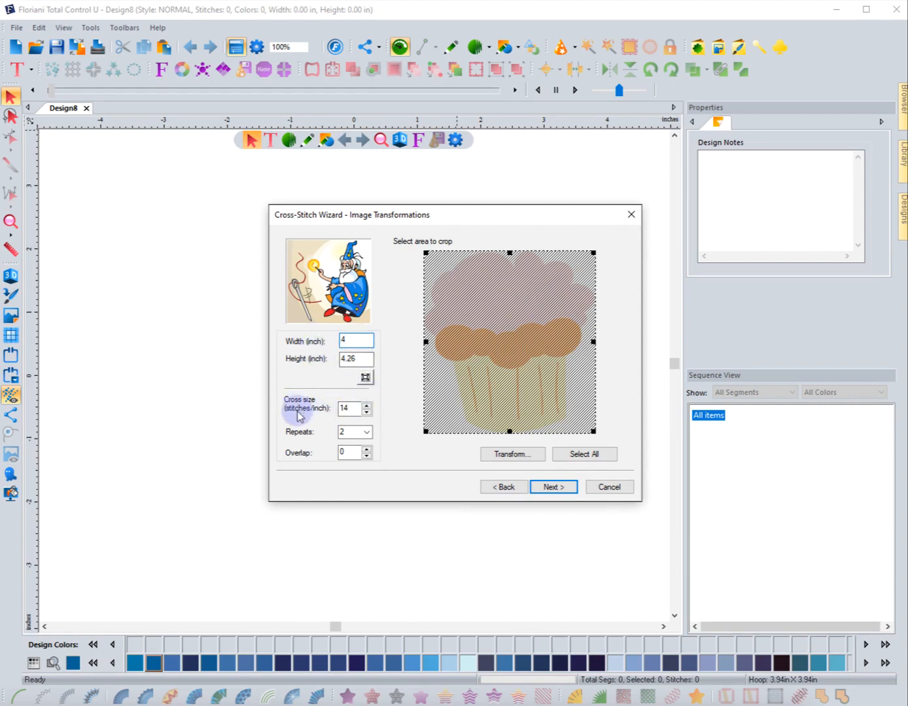
# - Examine the available Repeats values, the Overlap setting and the flip and rotate options for the image
pyautogui.click(367, 433)
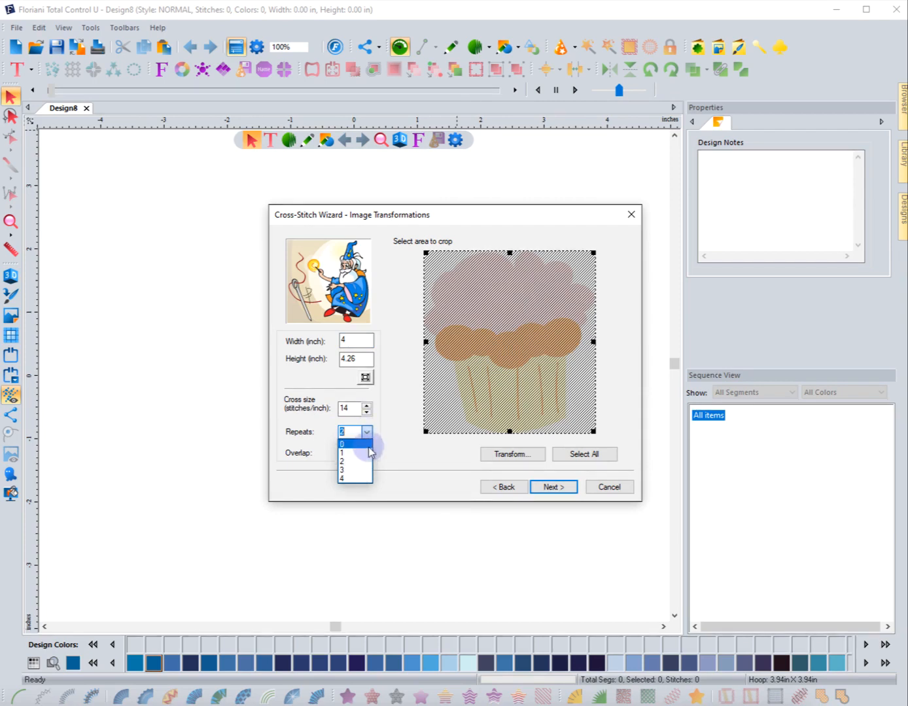
pyautogui.click(366, 432)
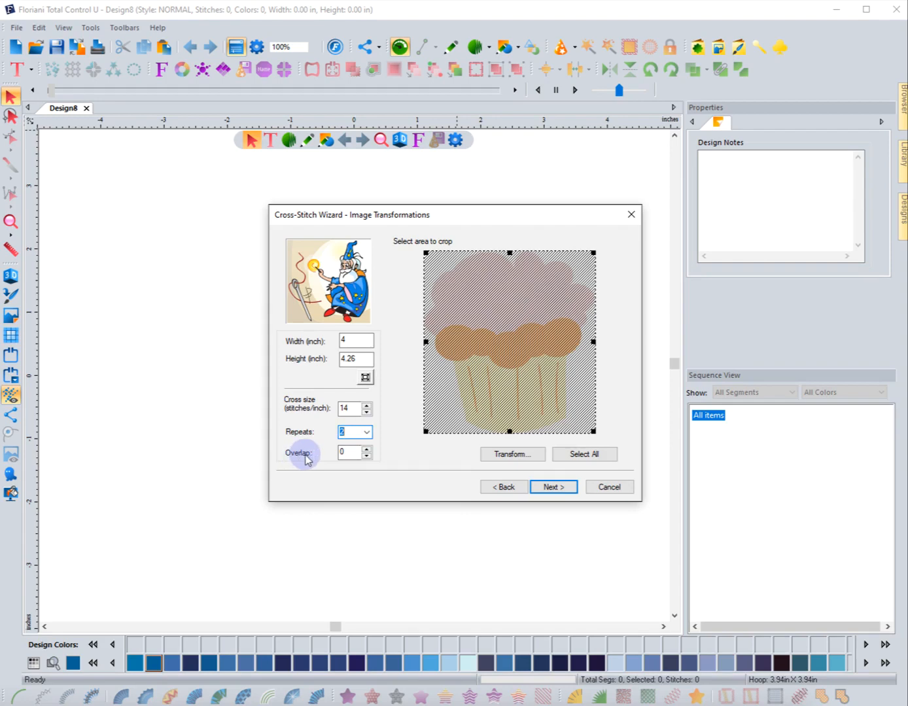
pyautogui.click(366, 449)
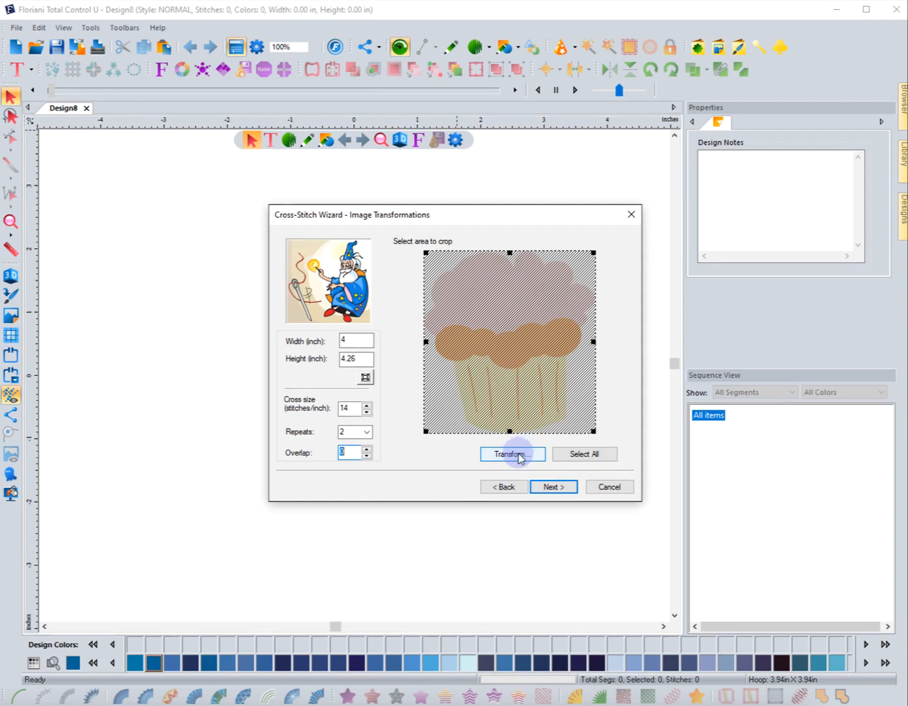
pyautogui.click(520, 455)
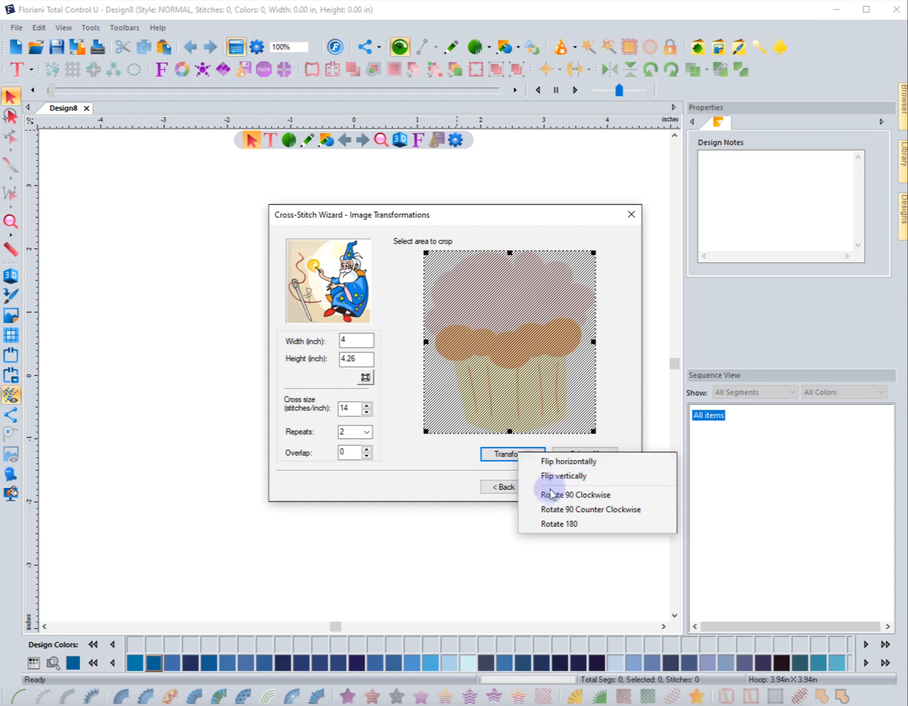
pyautogui.click(440, 469)
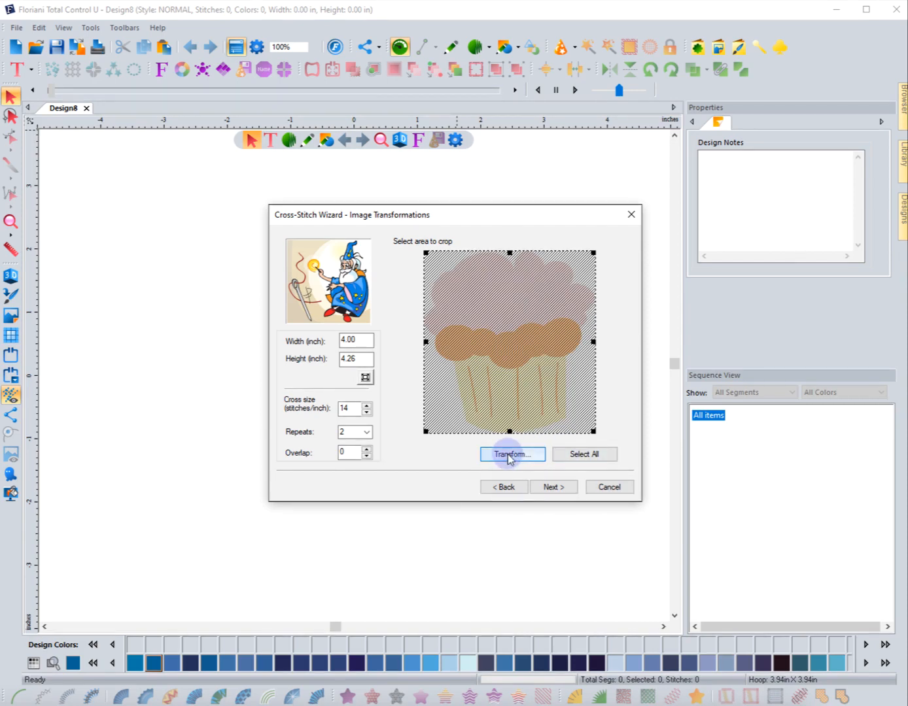
pyautogui.click(509, 455)
pyautogui.click(432, 449)
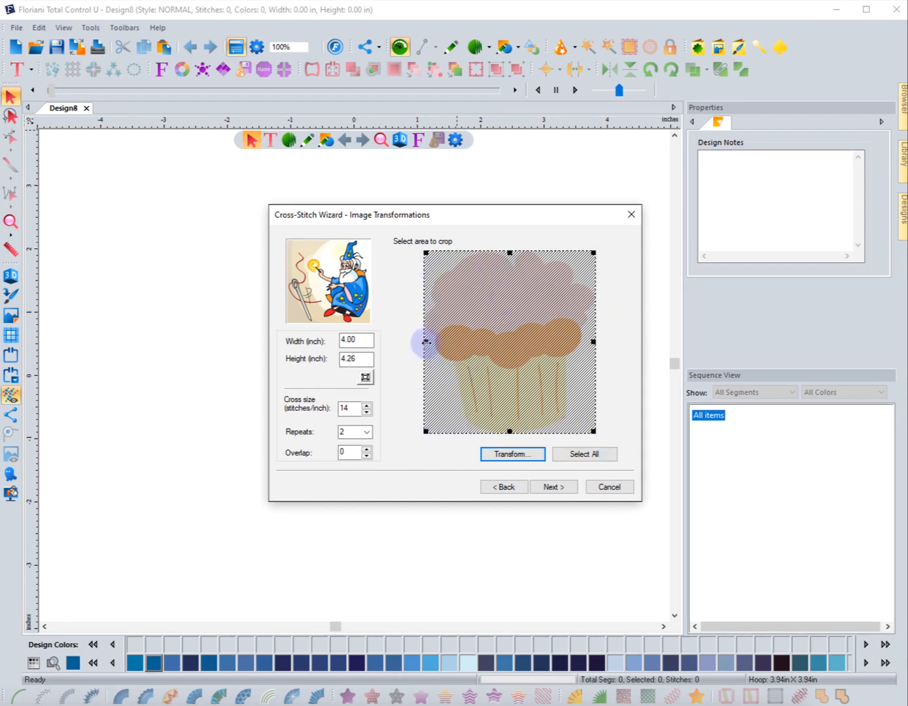
# - Crop the cupcake image from its left, bottom and top edges to about 3.27 by 2.51 inches
pyautogui.moveTo(441, 340); pyautogui.dragTo(456, 340)
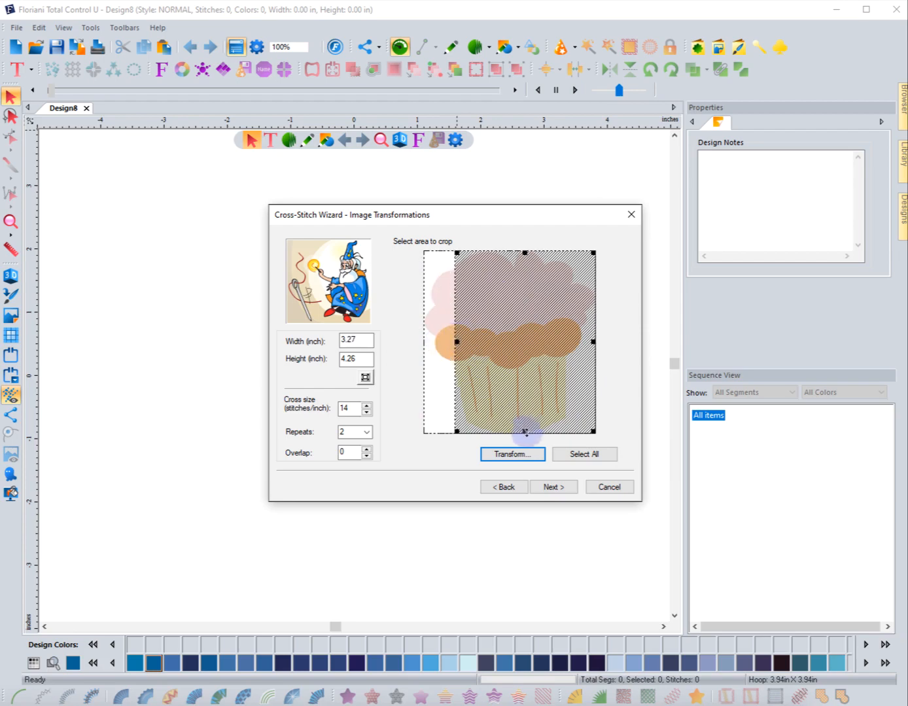
pyautogui.moveTo(525, 433); pyautogui.dragTo(517, 377)
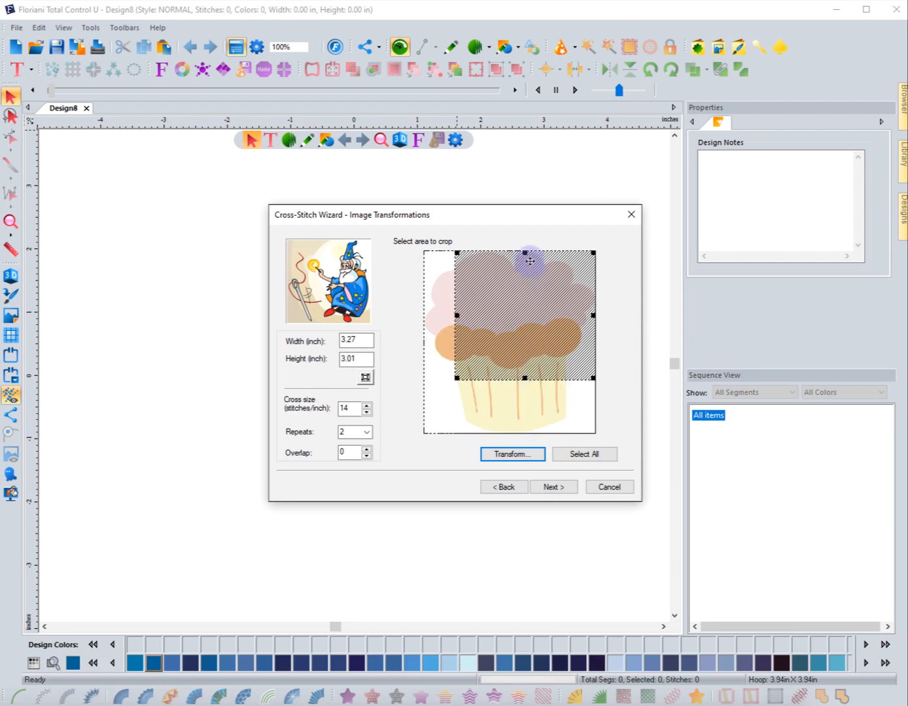
pyautogui.moveTo(525, 252); pyautogui.dragTo(526, 273)
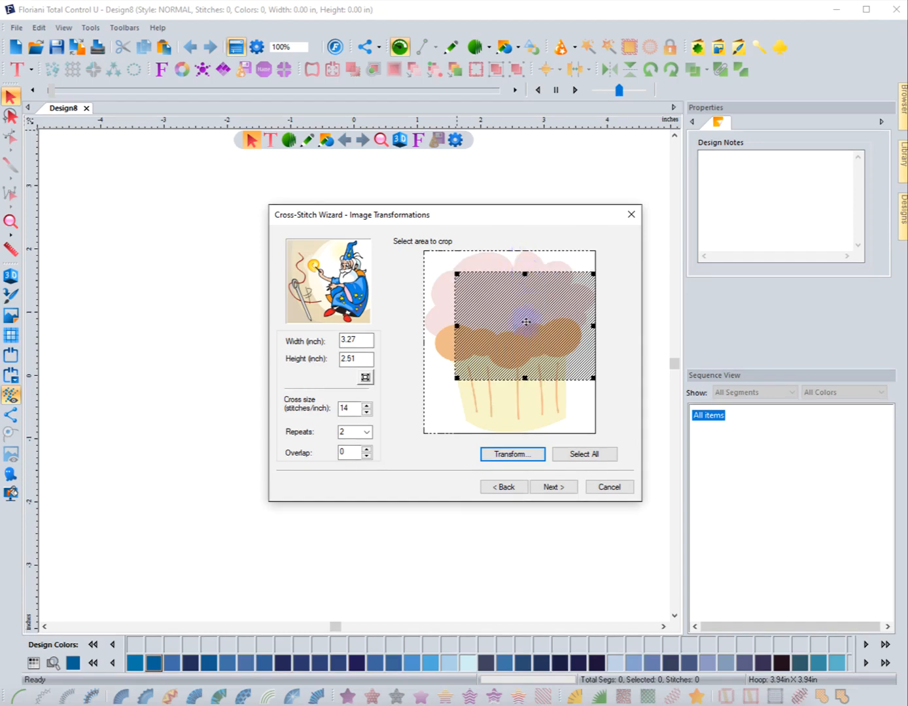
# - Extend the crop area's left, top and bottom edges back to cover the whole cupcake image
pyautogui.moveTo(454, 325); pyautogui.dragTo(426, 324)
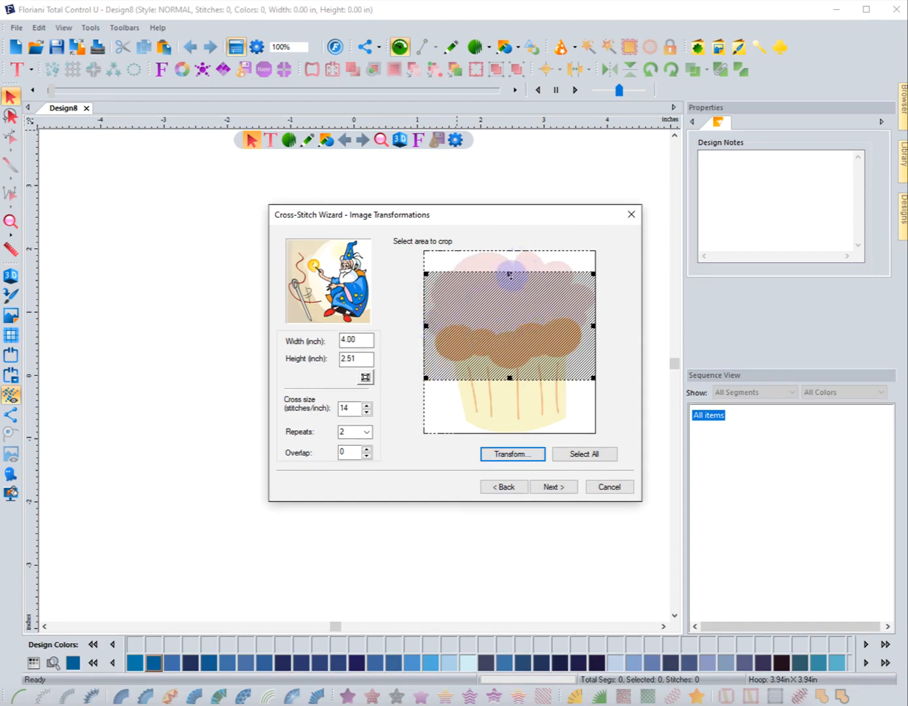
pyautogui.moveTo(510, 275); pyautogui.dragTo(509, 252)
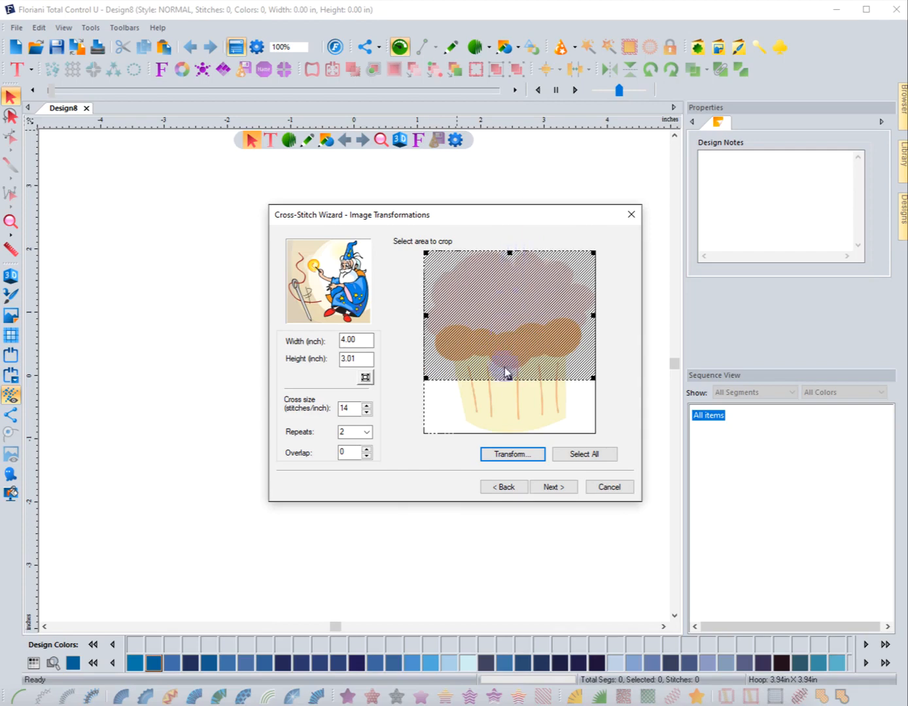
pyautogui.moveTo(510, 380); pyautogui.dragTo(506, 434)
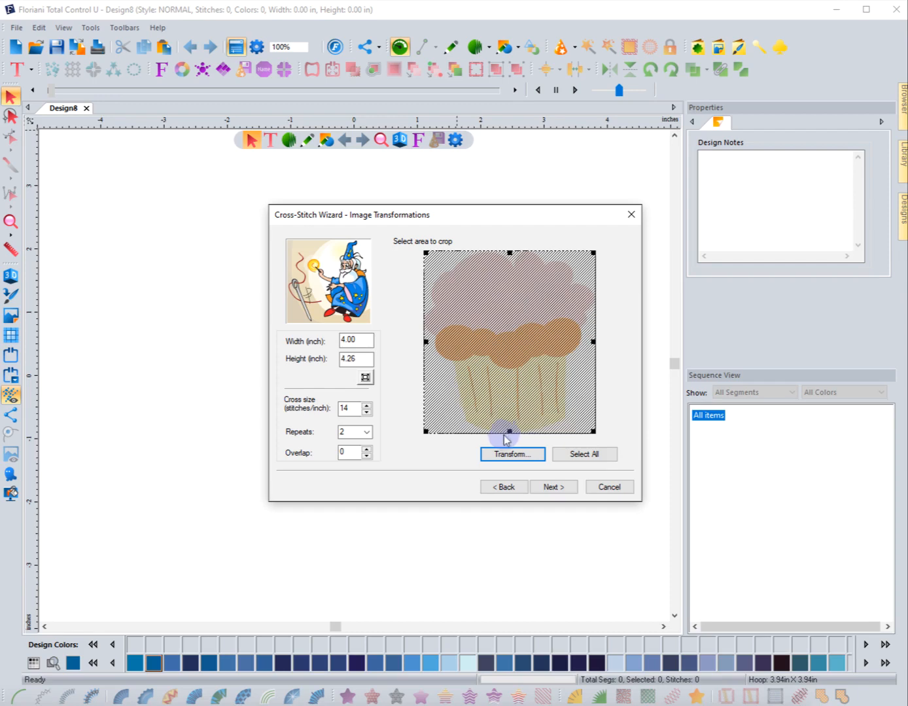
# - Advance from the image transformations to color reduction, leaving the number of colors at 4
pyautogui.click(562, 492)
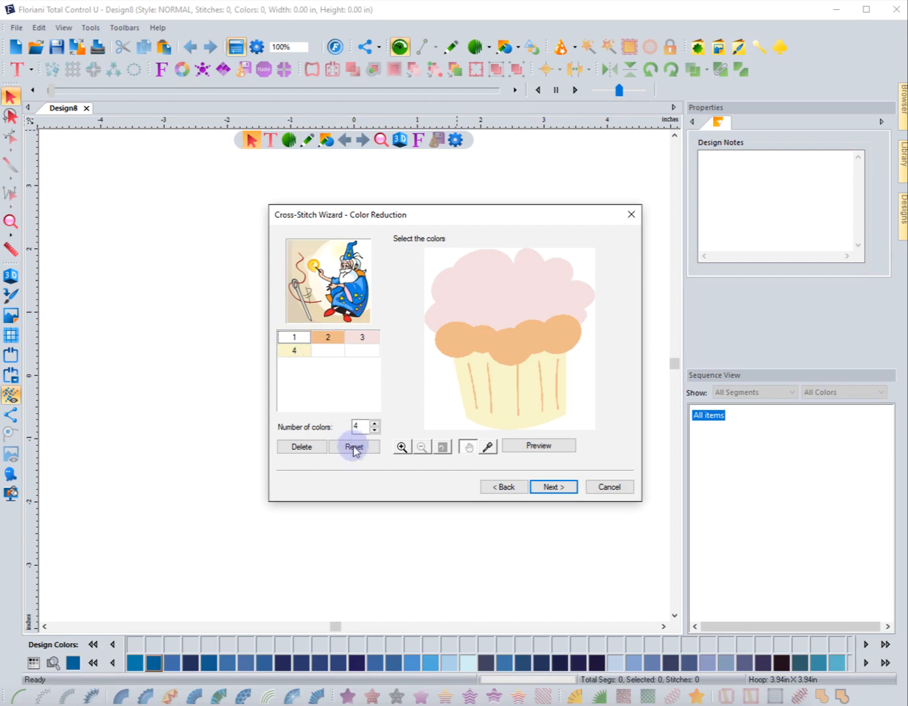
pyautogui.click(374, 431)
pyautogui.click(374, 424)
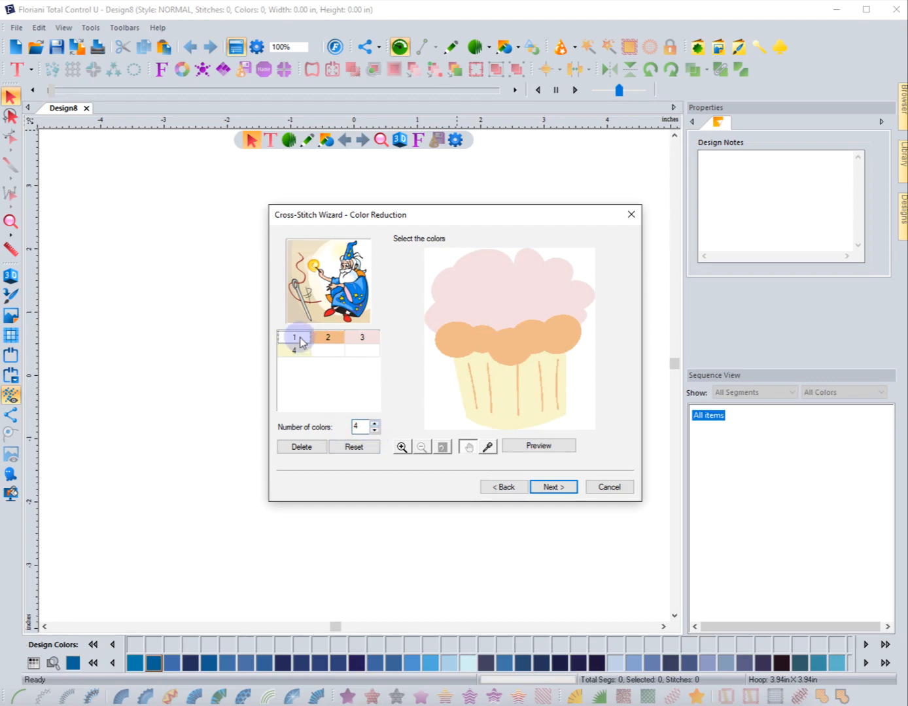
# - Try deleting the white color from the palette, and reset the color list
pyautogui.click(302, 447)
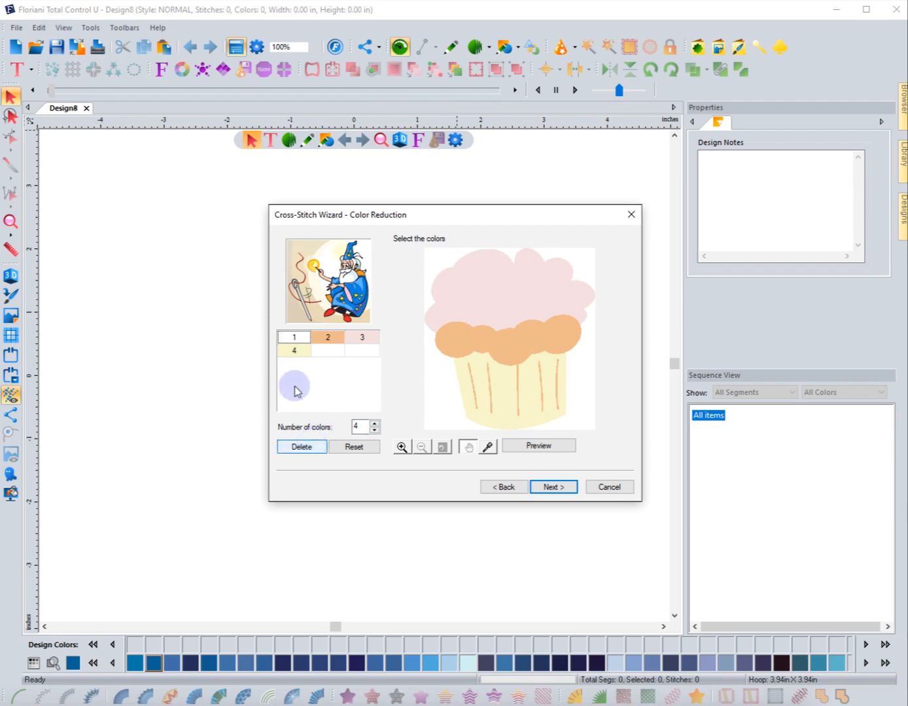
pyautogui.click(294, 339)
pyautogui.click(303, 446)
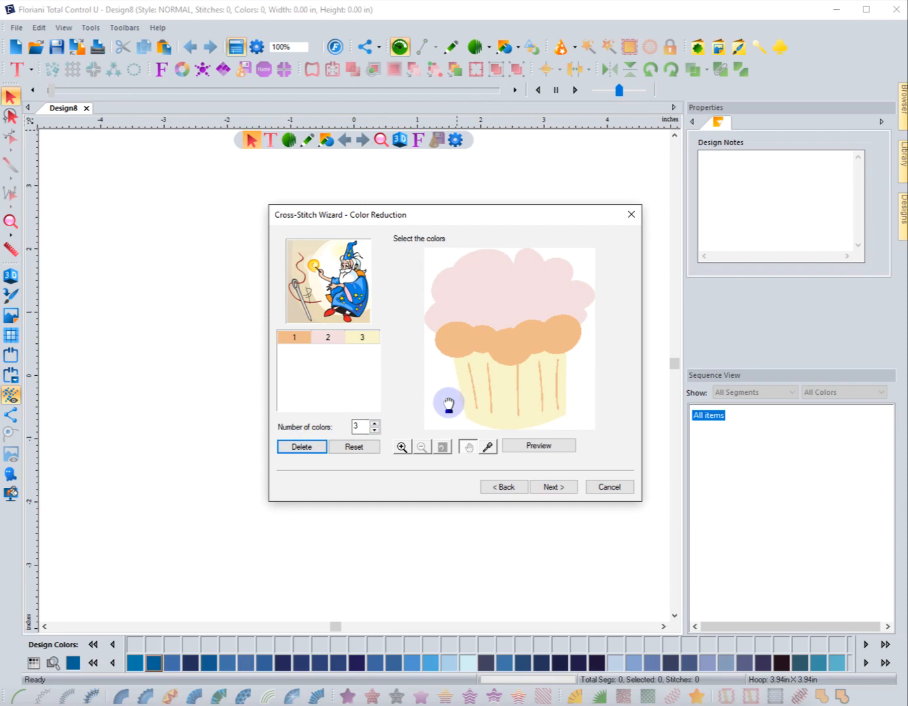
pyautogui.click(357, 450)
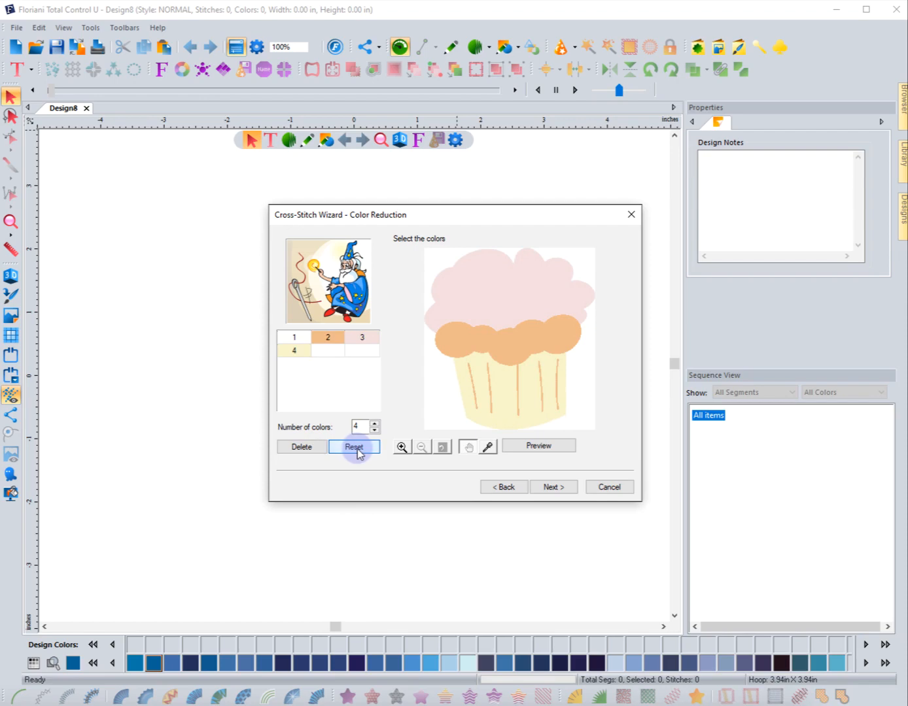
# - Try the design without white: delete color 1, preview the result through to image editing, and return to color reduction
pyautogui.click(289, 338)
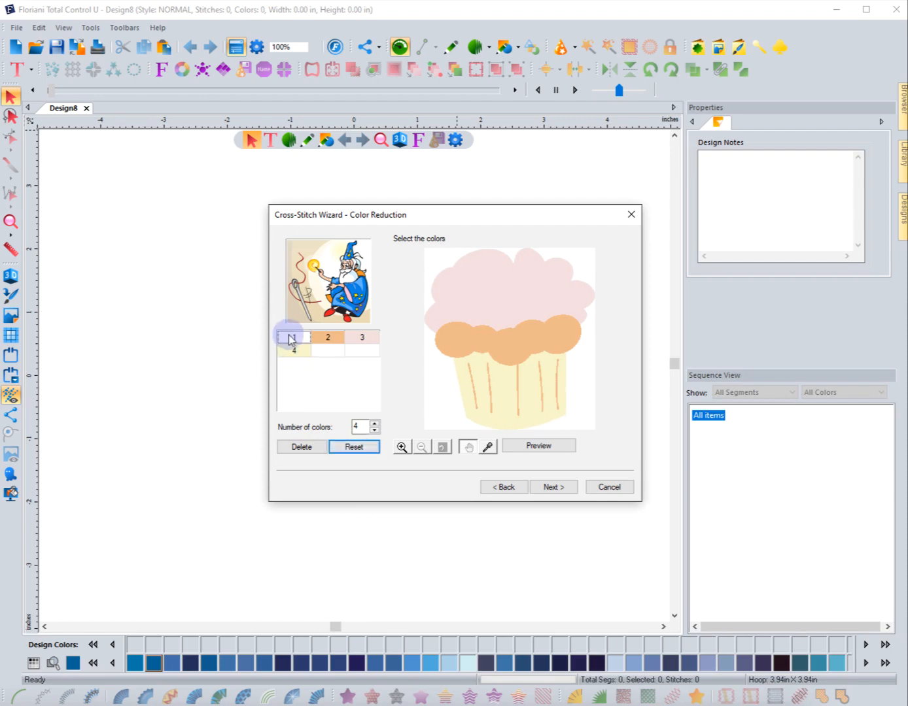
pyautogui.click(304, 449)
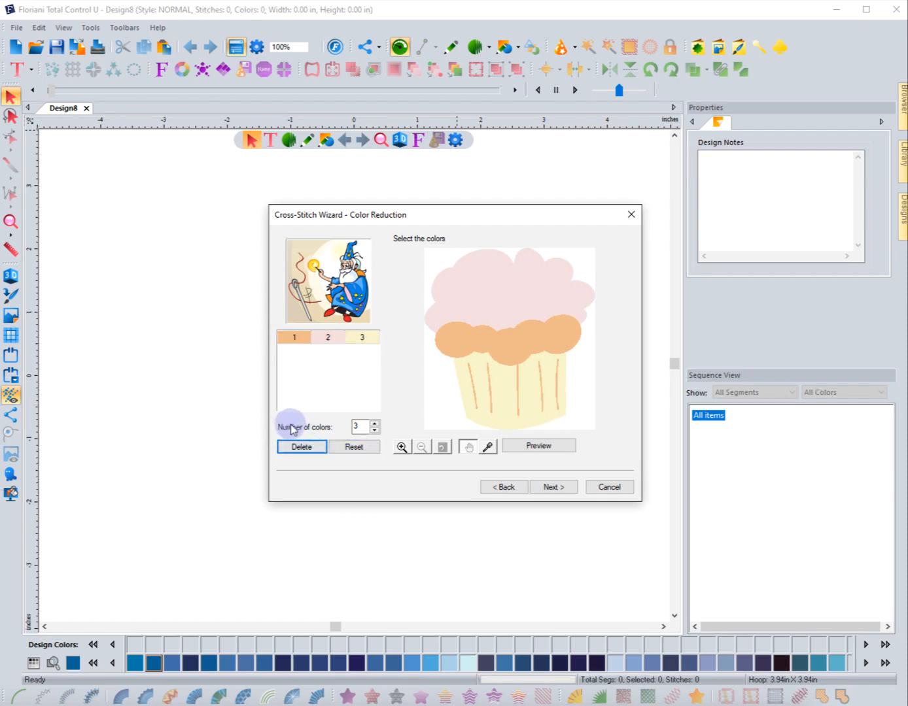
pyautogui.click(371, 427)
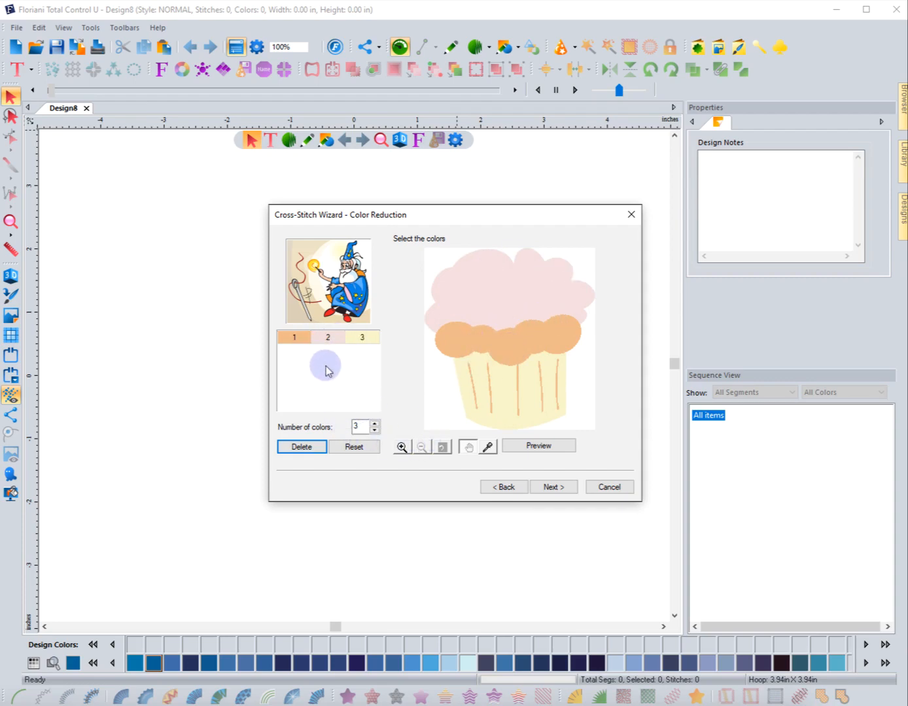
pyautogui.click(540, 448)
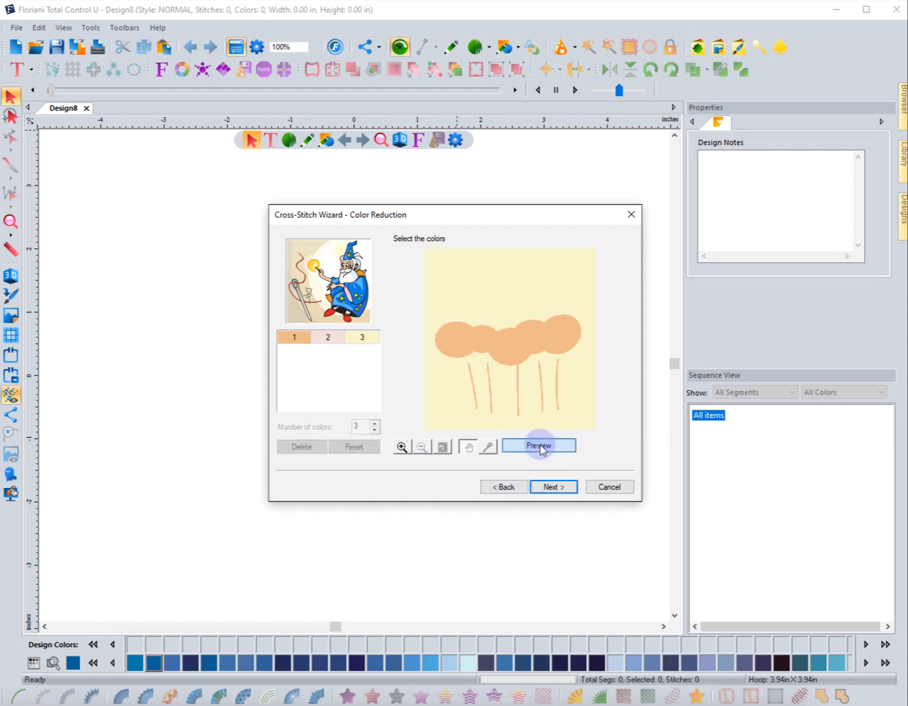
pyautogui.click(540, 447)
pyautogui.click(558, 489)
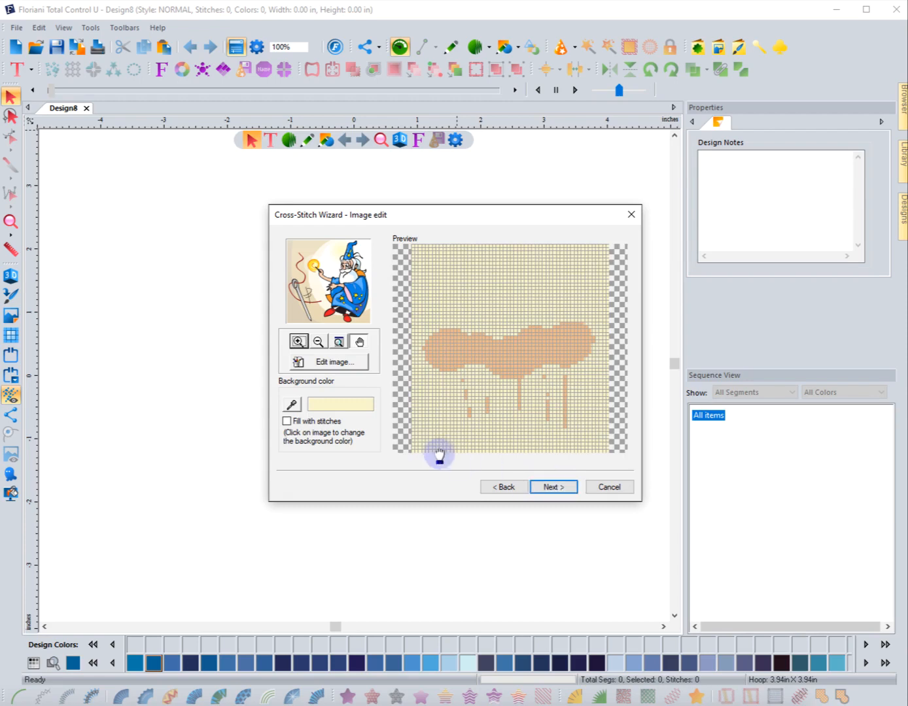
pyautogui.click(506, 485)
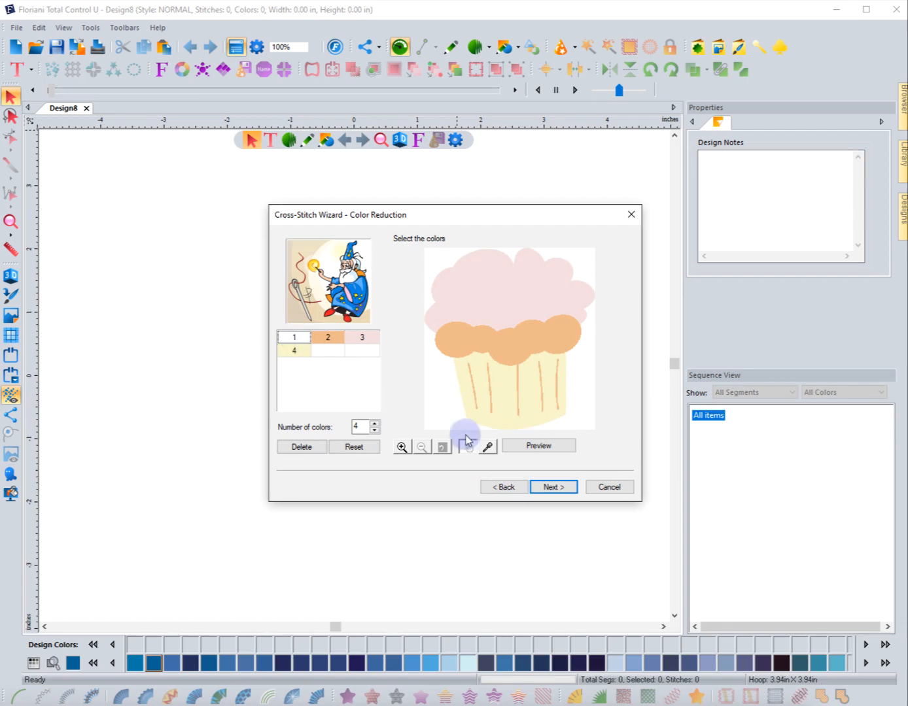
# - Preview the four-color palette and proceed through image editing with the background not filled with stitches
pyautogui.click(537, 447)
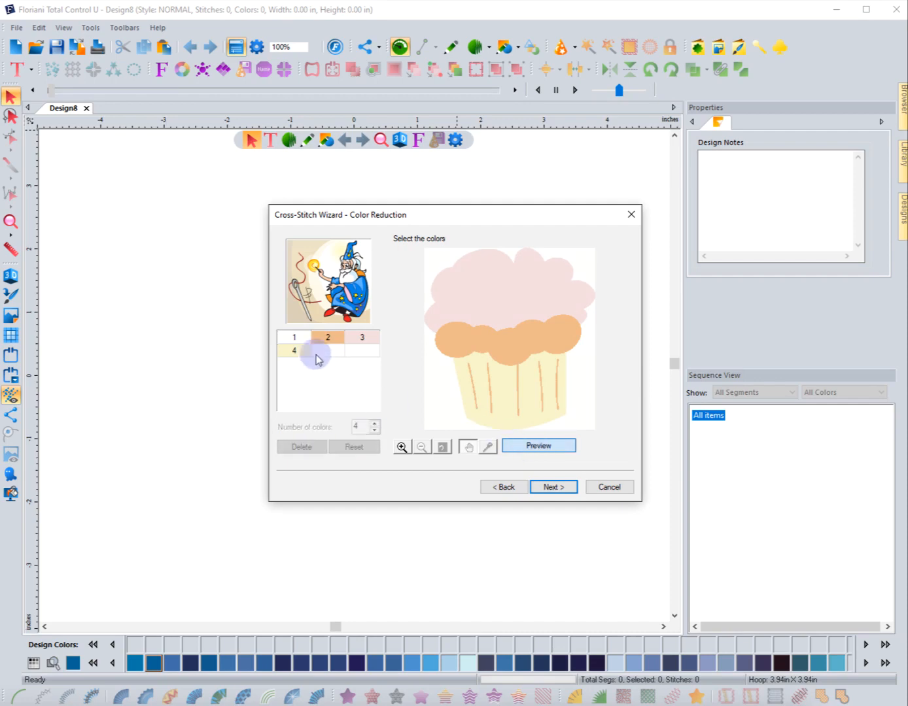
pyautogui.click(554, 488)
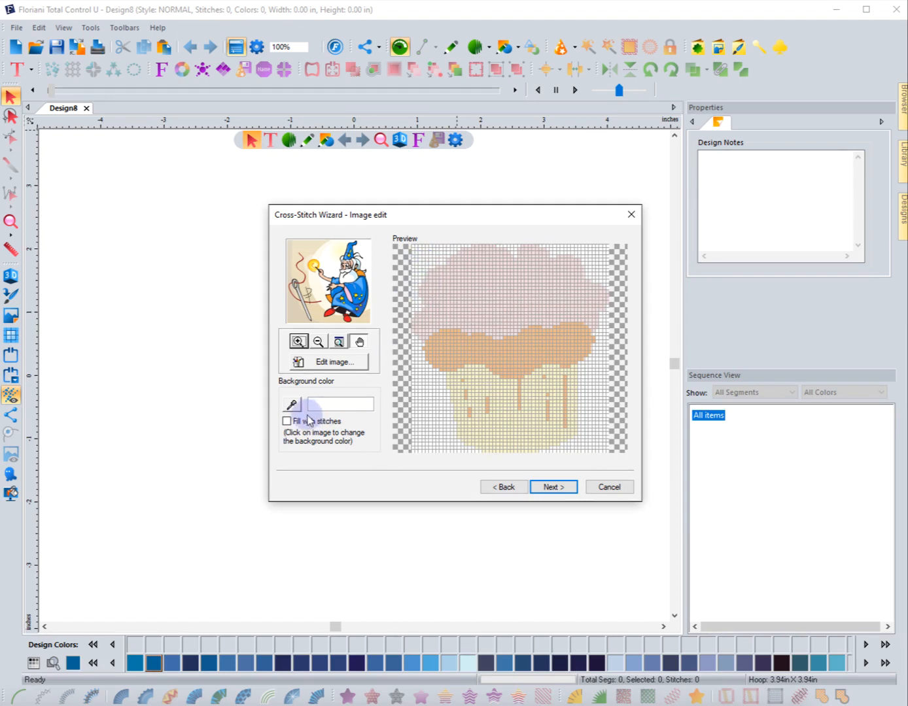
pyautogui.click(287, 421)
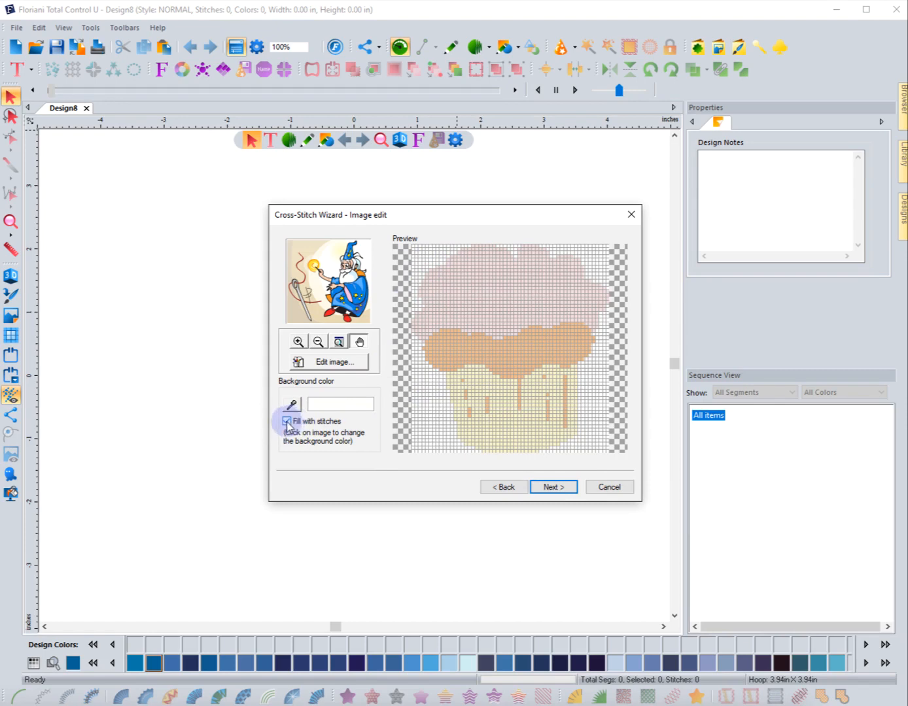
pyautogui.click(287, 422)
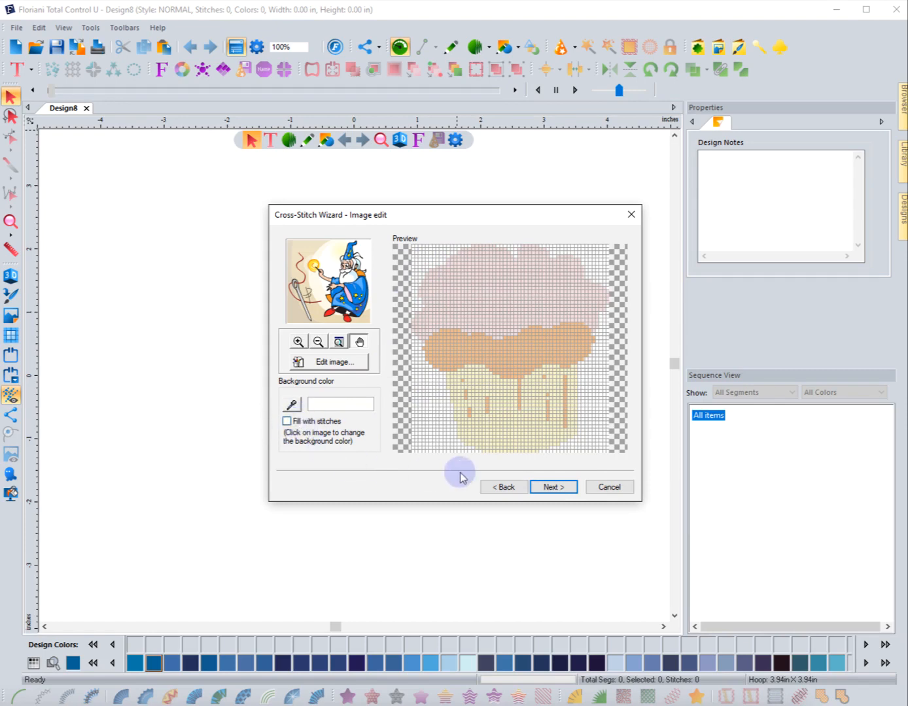
pyautogui.click(553, 487)
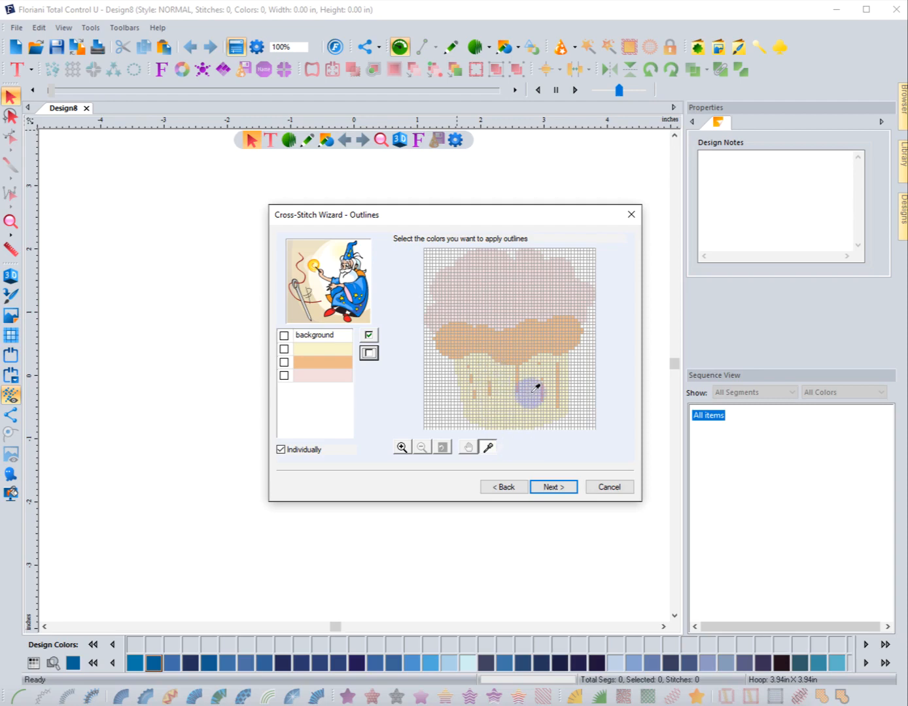
# - Apply individual outlines to only the cream and pink colors, and generate the cross-stitch design
pyautogui.click(365, 354)
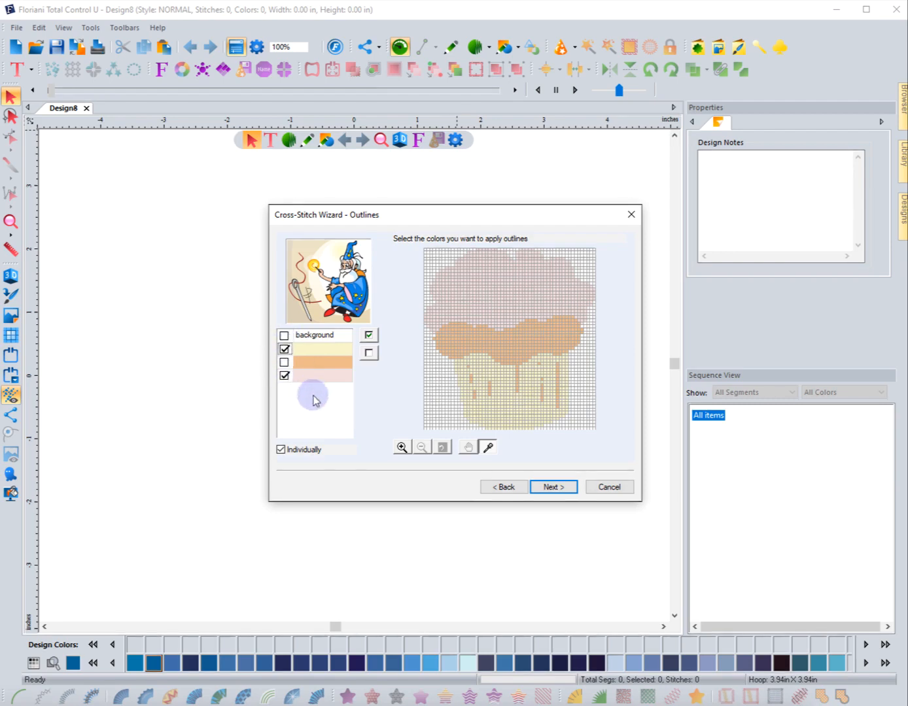
pyautogui.click(548, 489)
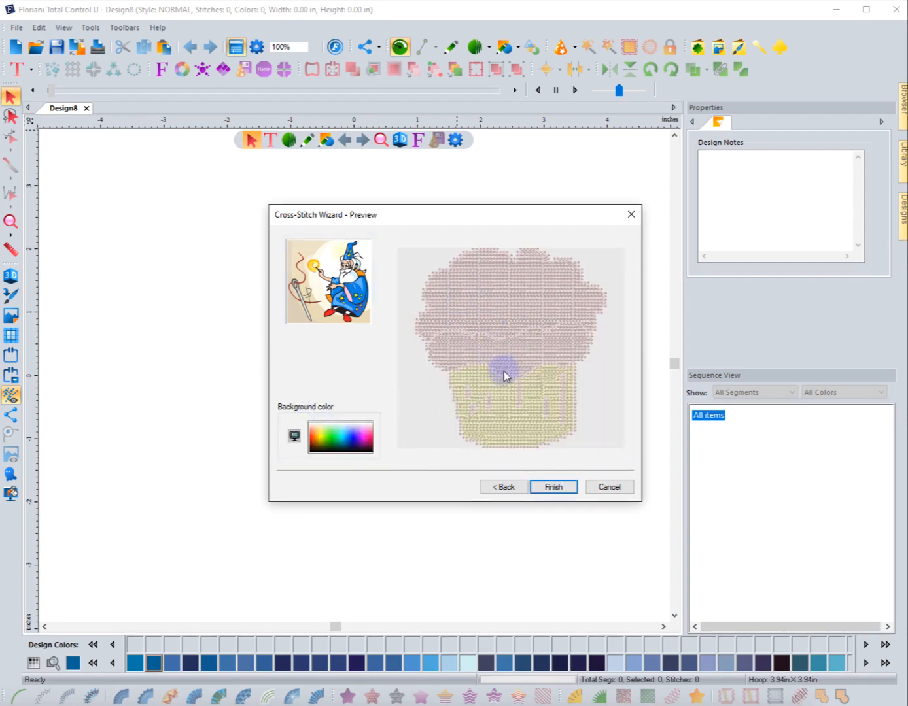
pyautogui.click(554, 487)
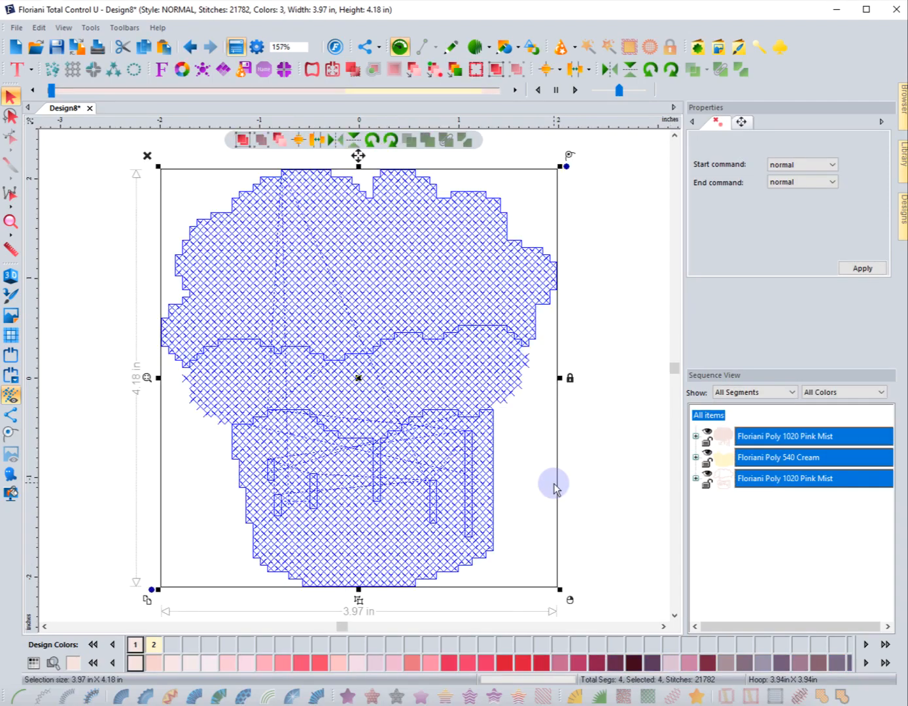
pyautogui.click(593, 388)
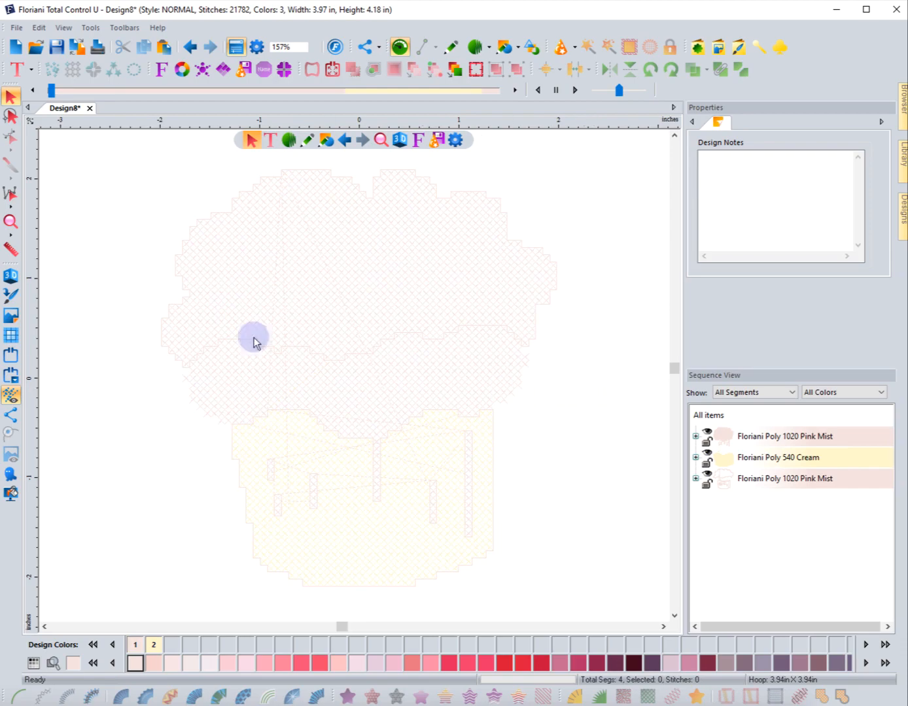
# - Show the stitches in 3D and set the workspace background color to light gray
pyautogui.click(12, 278)
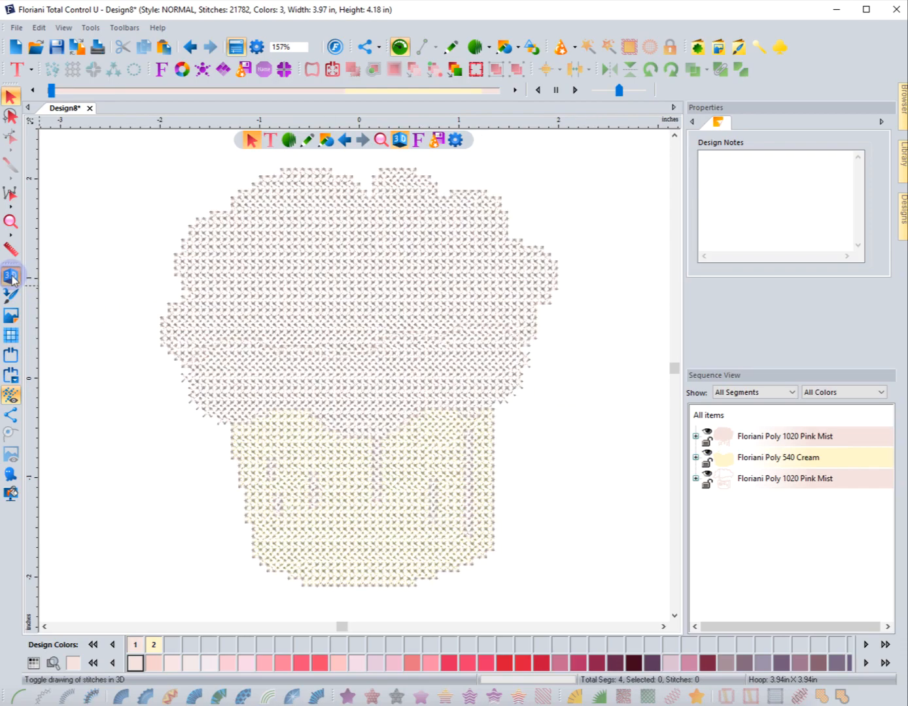
pyautogui.click(11, 495)
pyautogui.click(62, 505)
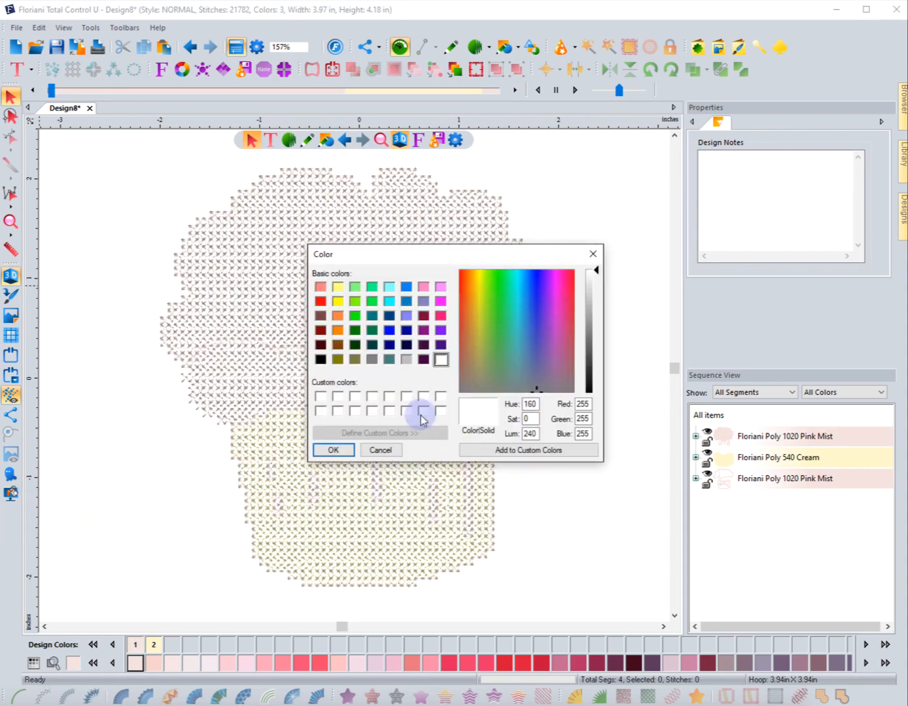
pyautogui.click(407, 359)
pyautogui.click(332, 449)
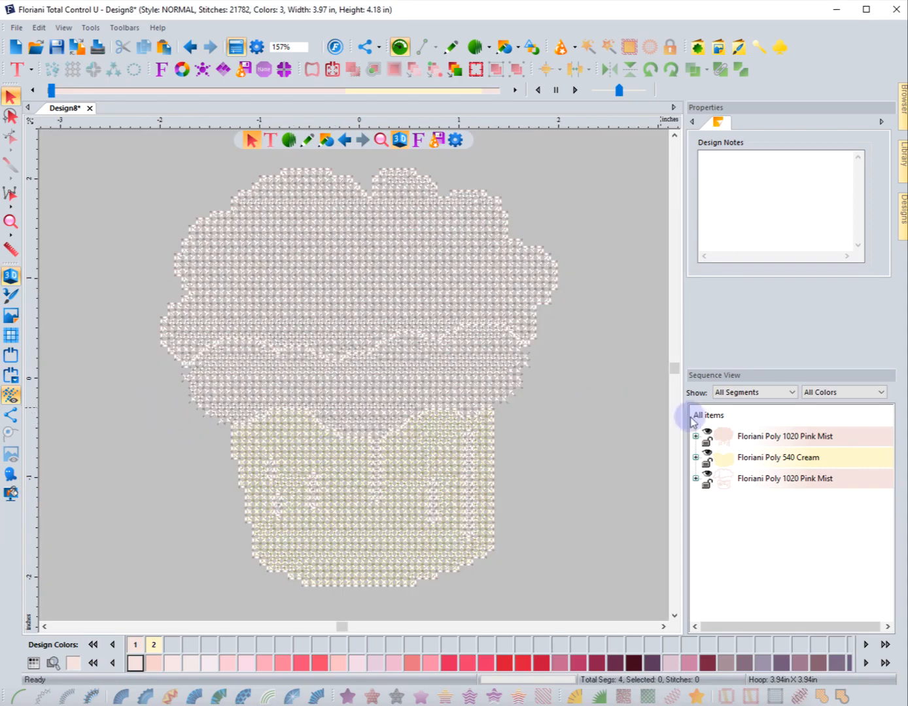
# - Expand the first Floriani Poly 1020 Pink Mist group in the sequence to list its separate stitch segments
pyautogui.click(723, 437)
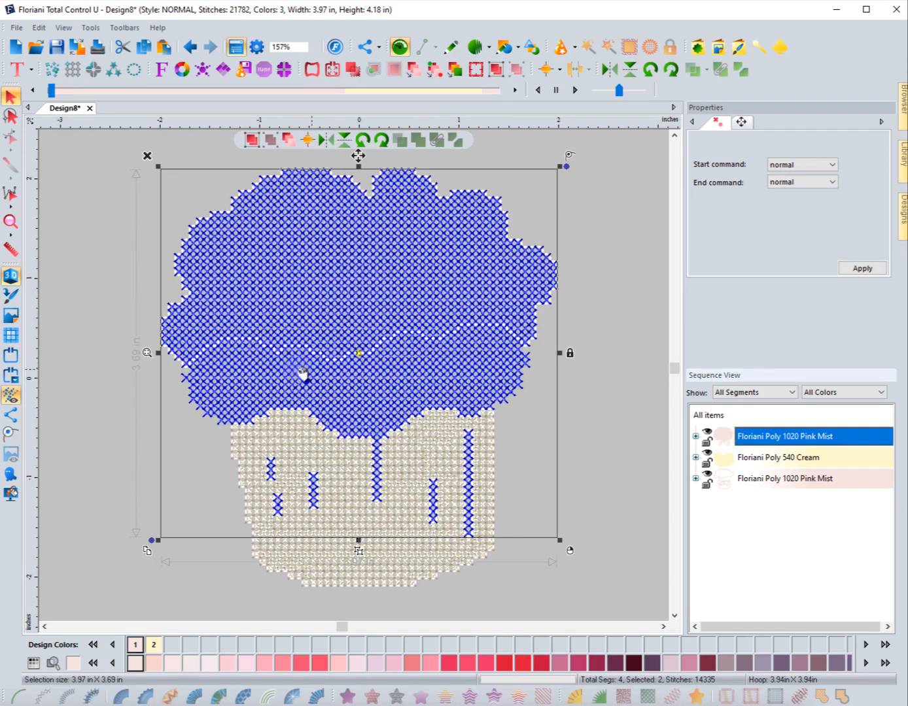
pyautogui.click(597, 441)
pyautogui.click(695, 435)
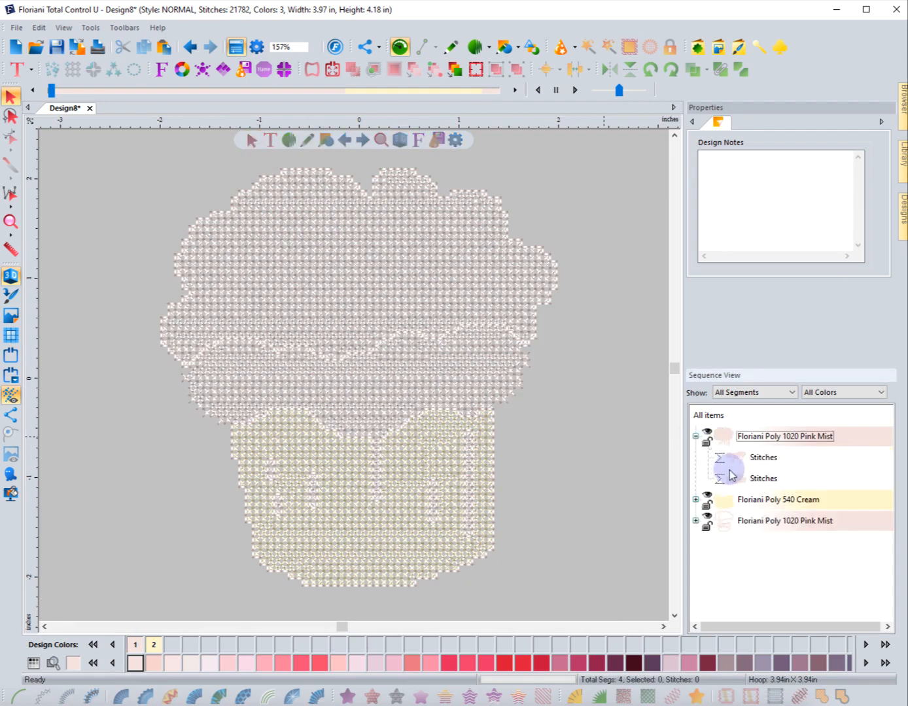
# - Recolor the stitch segment of the cupcake's middle band and wrapper lines to Floriani Poly 534 Pumpkin
pyautogui.click(731, 476)
pyautogui.click(733, 459)
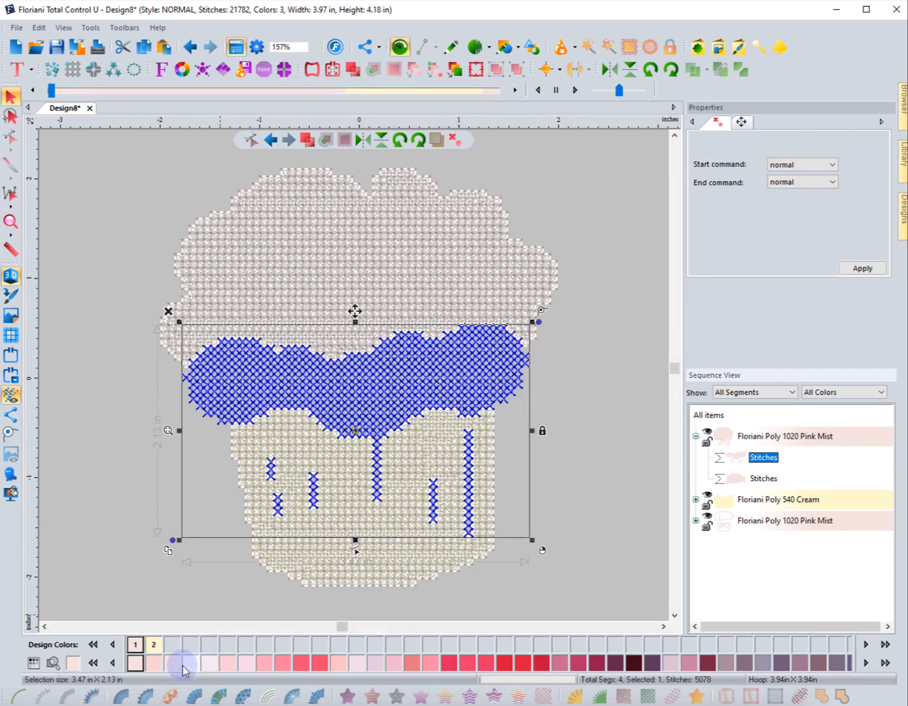
pyautogui.click(93, 663)
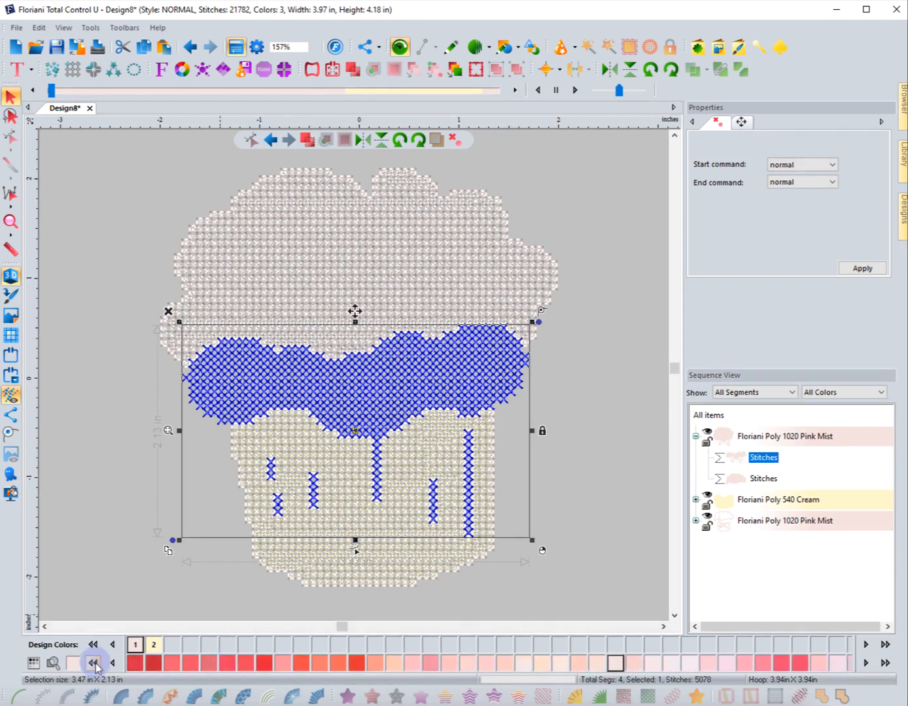
pyautogui.click(93, 663)
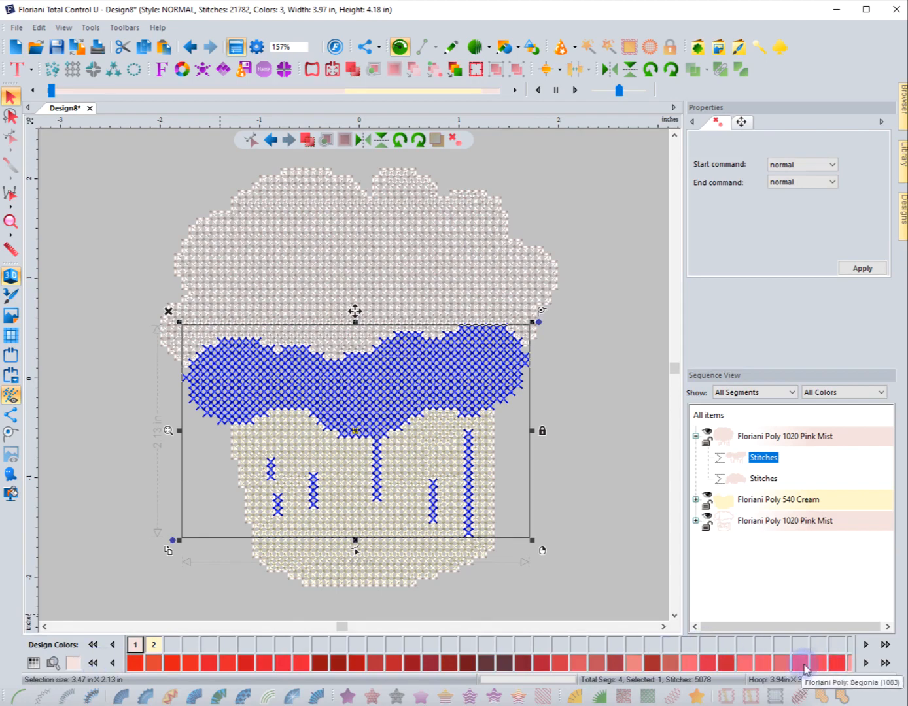
pyautogui.click(885, 663)
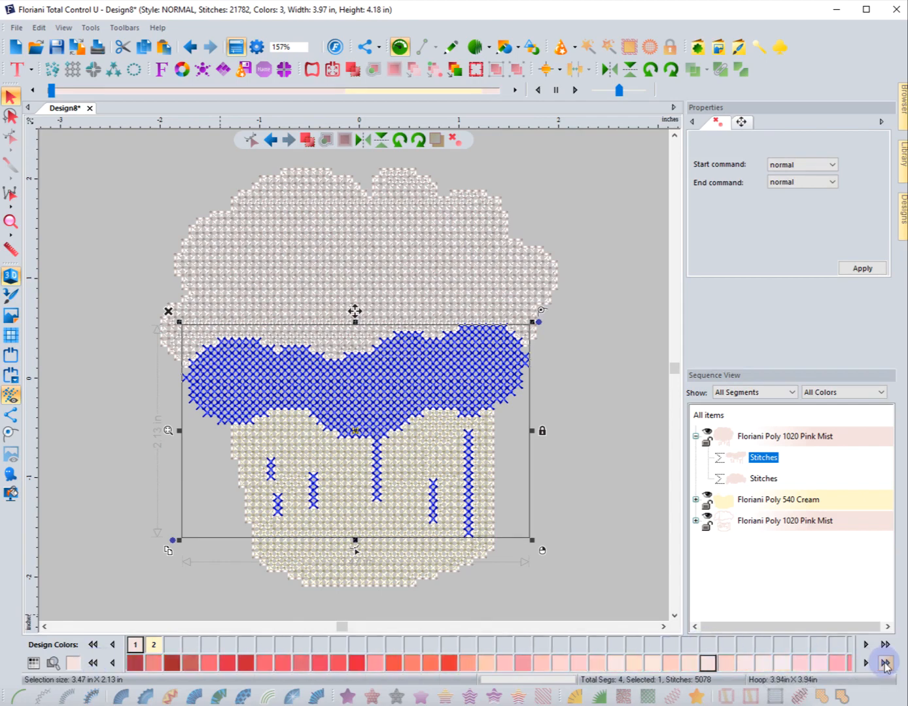
pyautogui.click(884, 662)
pyautogui.click(885, 662)
pyautogui.click(885, 663)
pyautogui.click(884, 663)
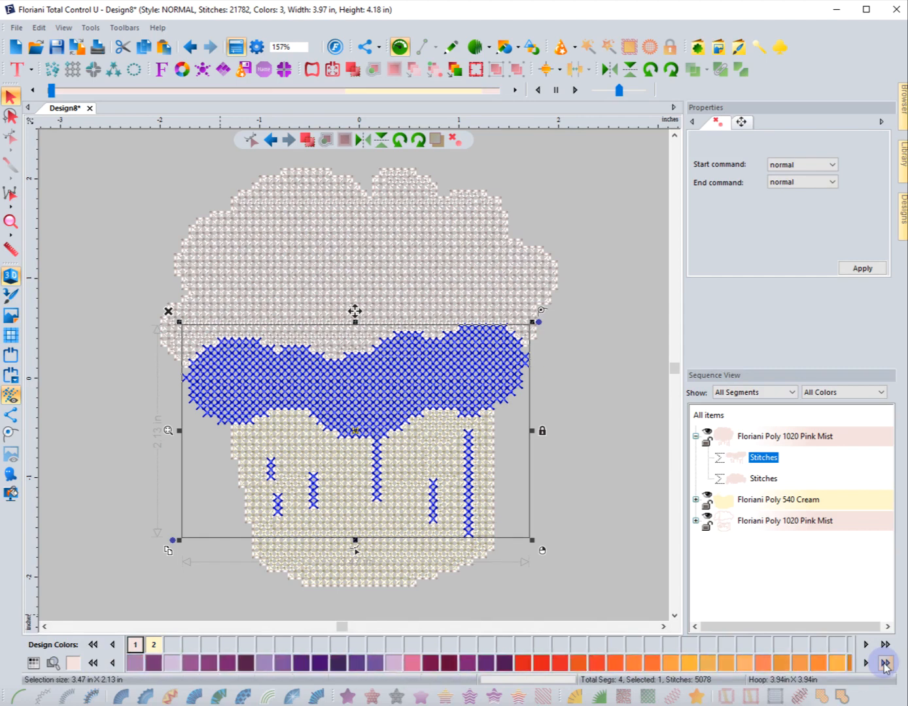
pyautogui.click(885, 664)
pyautogui.click(885, 663)
pyautogui.click(885, 663)
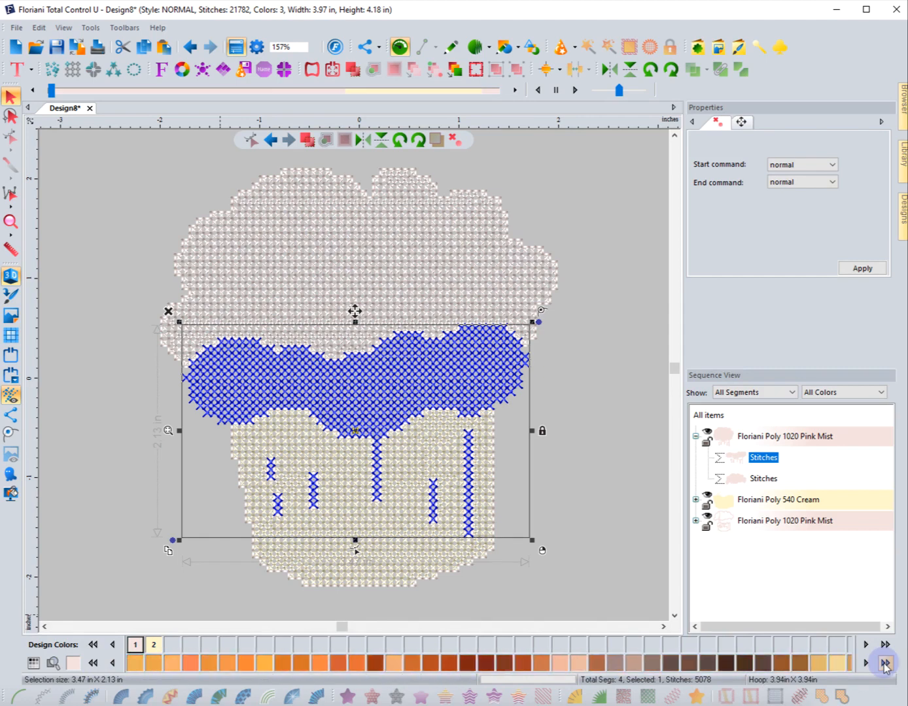
pyautogui.click(246, 663)
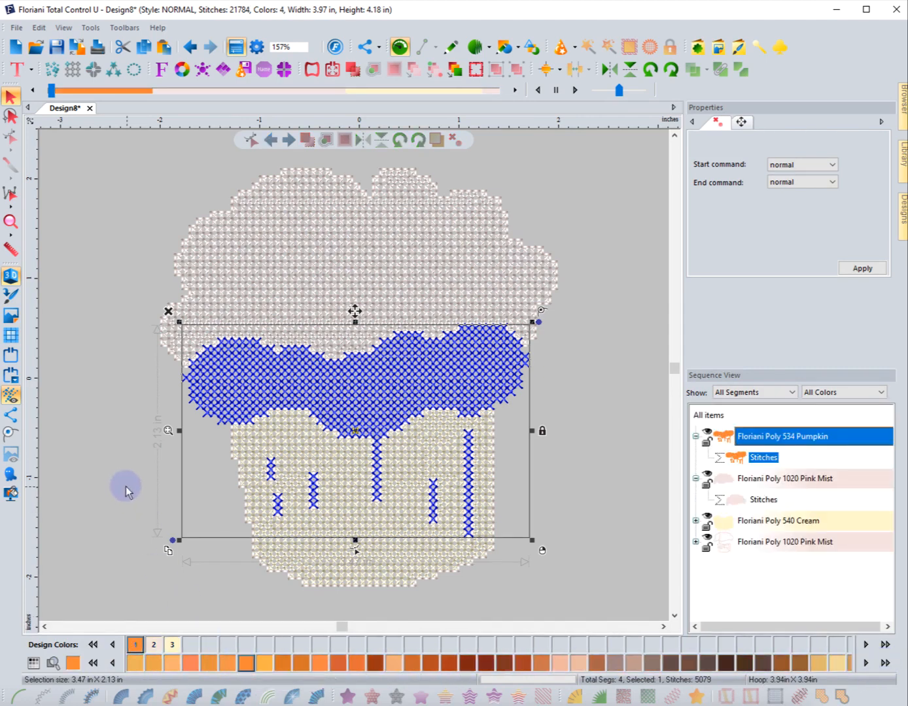
pyautogui.click(125, 486)
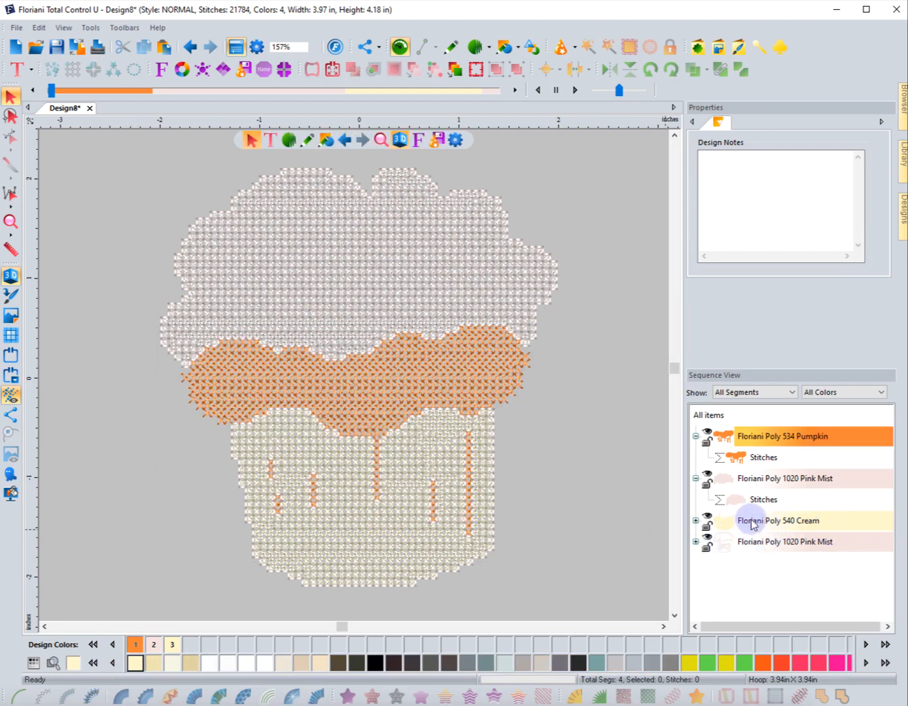
# - Recolor the Pink Mist outlines around the frosting and wrapper to Floriani Poly 6655 Ophelia
pyautogui.click(761, 458)
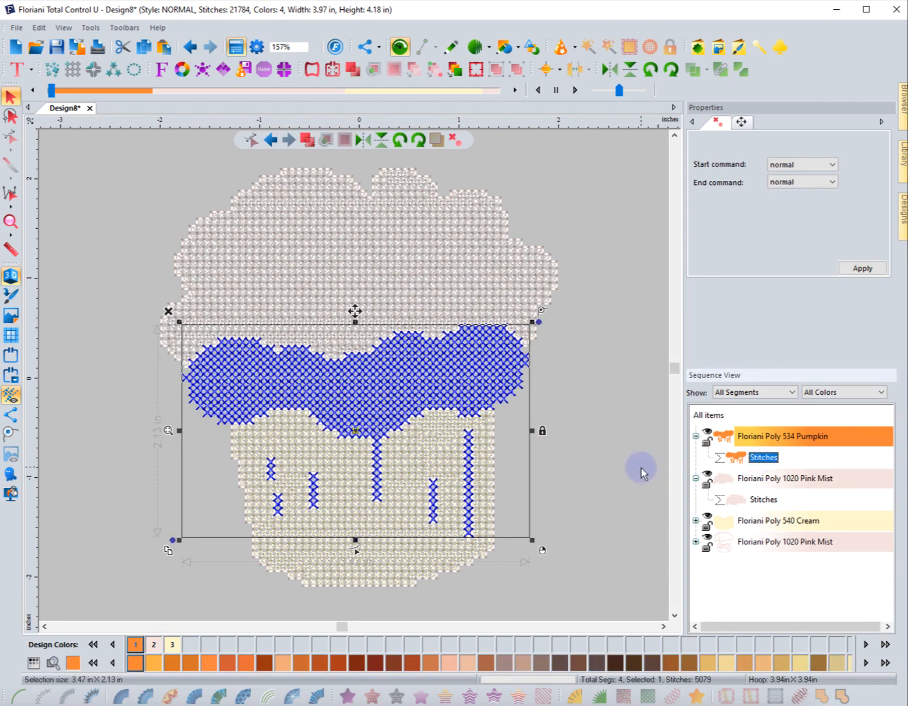
pyautogui.click(729, 545)
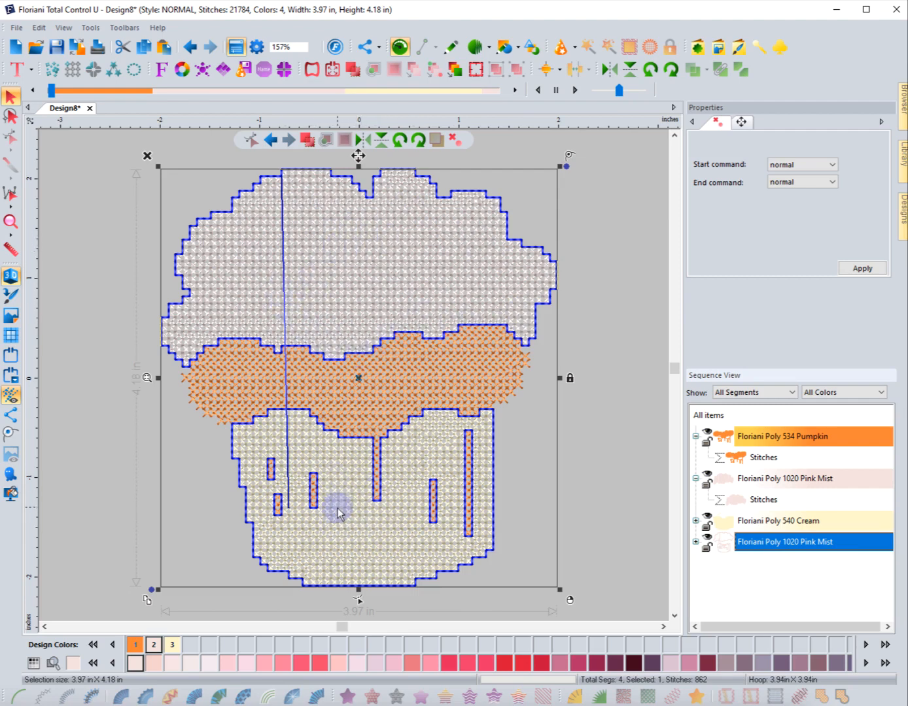
pyautogui.click(633, 662)
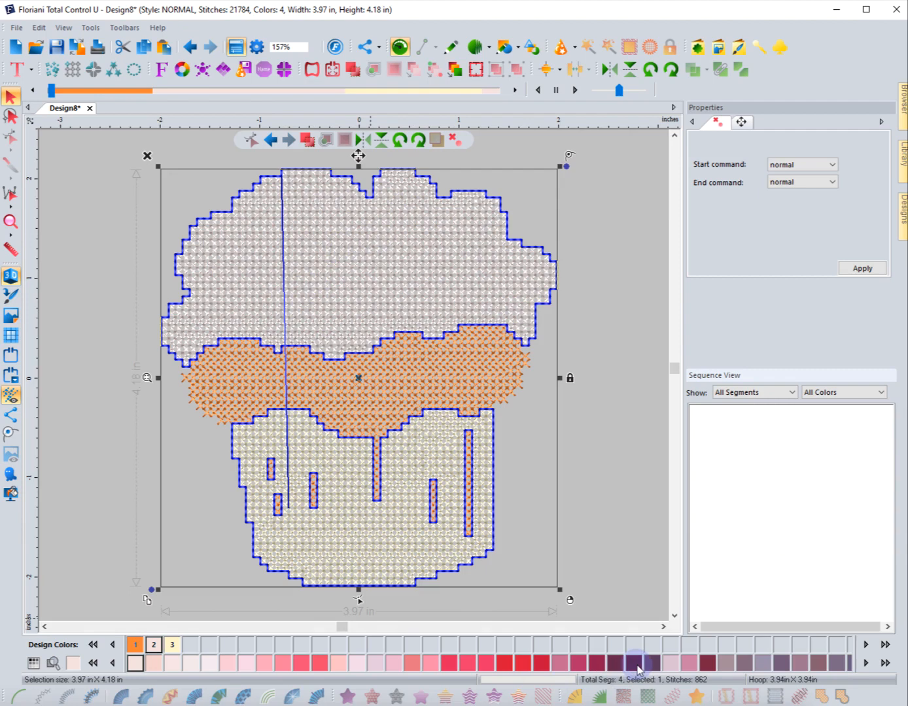
pyautogui.click(617, 507)
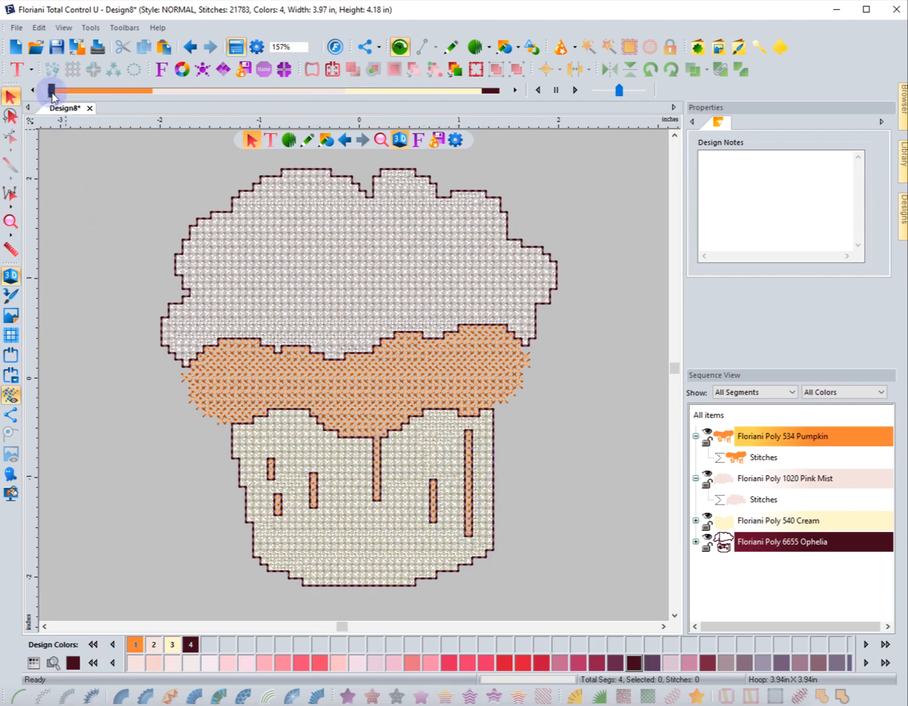
# - Simulate the design's stitching sequence from start to end and examine the frosting stitches along their outline
pyautogui.moveTo(52, 94)
pyautogui.mouseDown()
pyautogui.moveTo(211, 102)
pyautogui.moveTo(459, 139)
pyautogui.moveTo(505, 130)
pyautogui.mouseUp()
pyautogui.press('Escape')
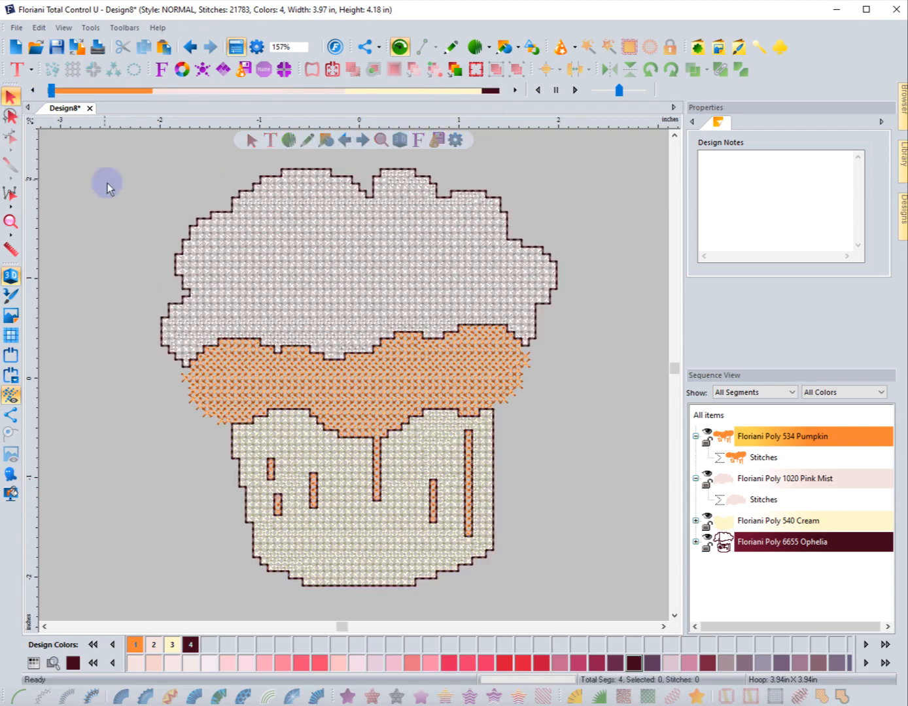
pyautogui.click(178, 278)
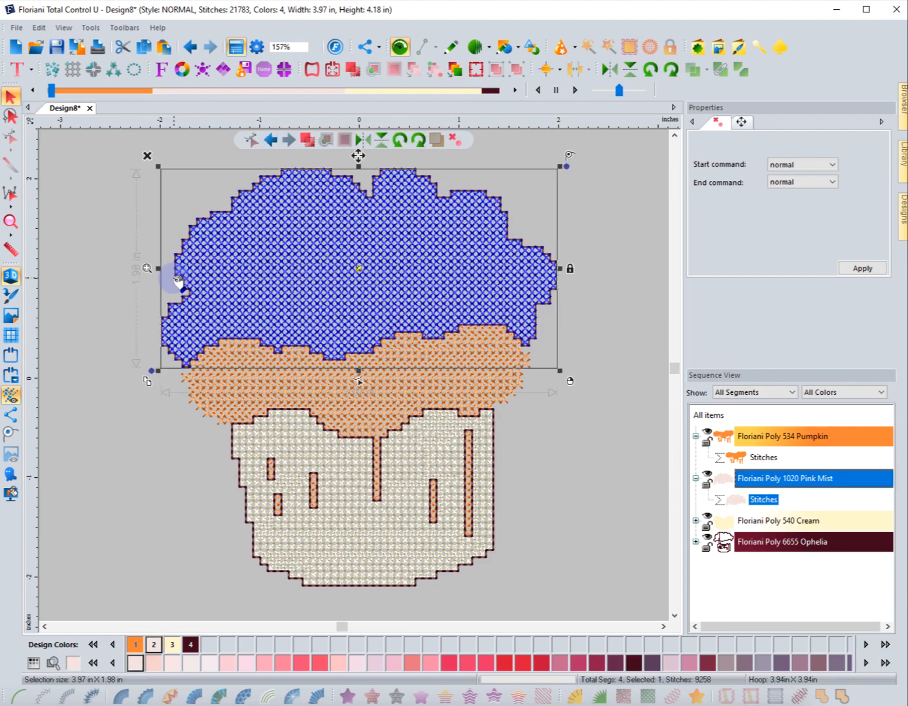
pyautogui.click(122, 280)
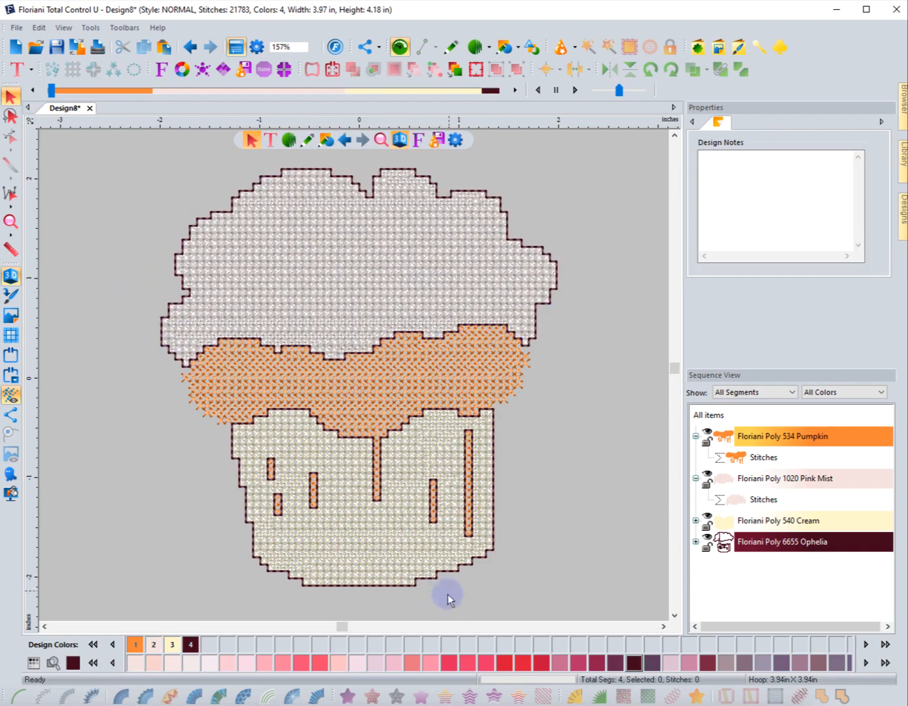
# - Delete the entire cross-stitch cupcake design from the workspace
pyautogui.moveTo(575, 598); pyautogui.dragTo(121, 157)
pyautogui.click(147, 156)
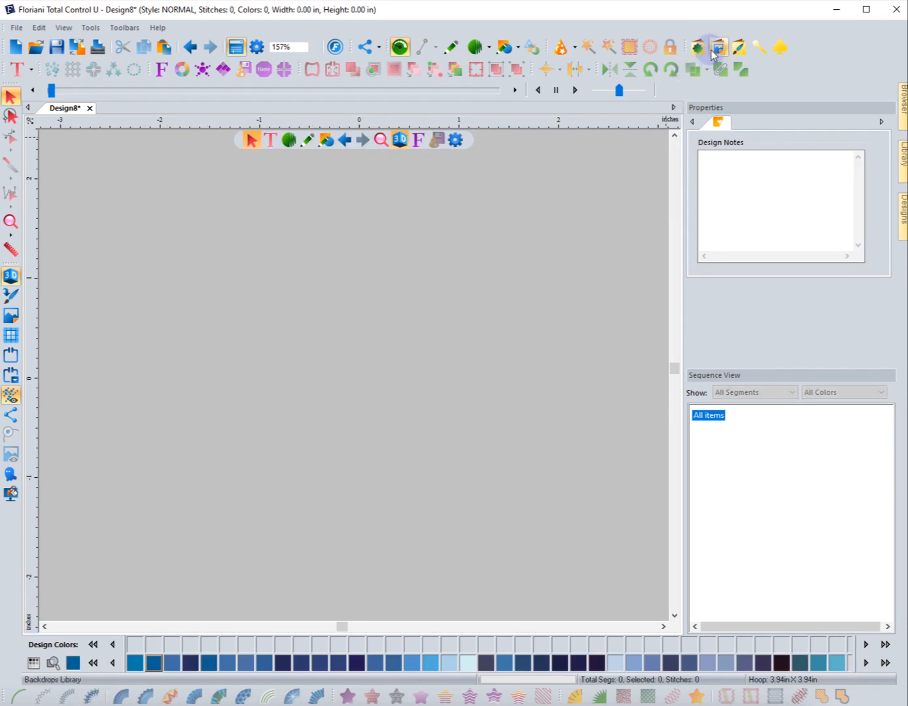
pyautogui.click(575, 48)
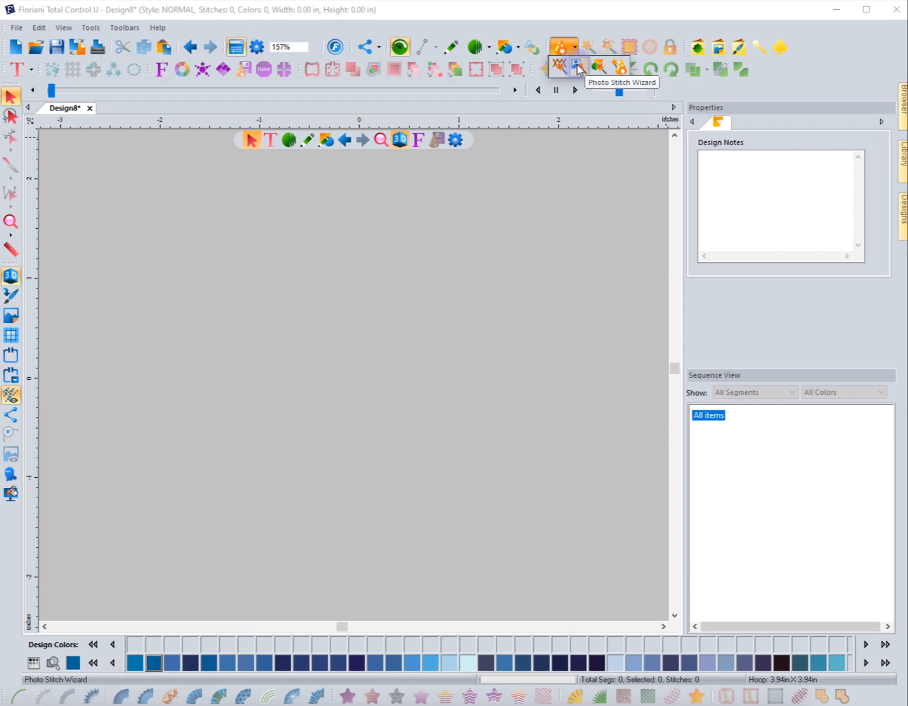
pyautogui.click(560, 206)
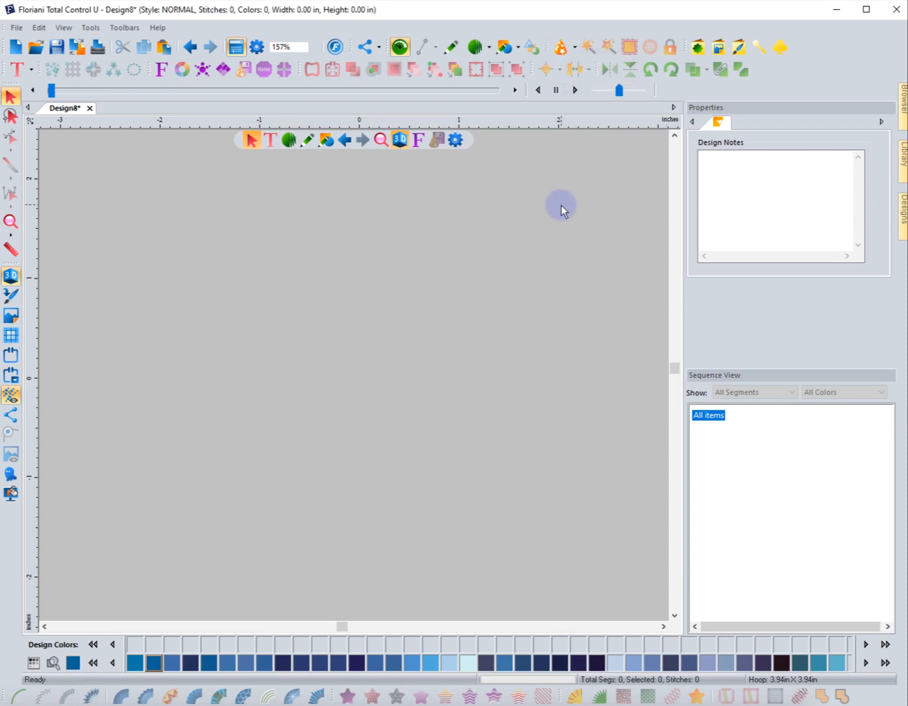